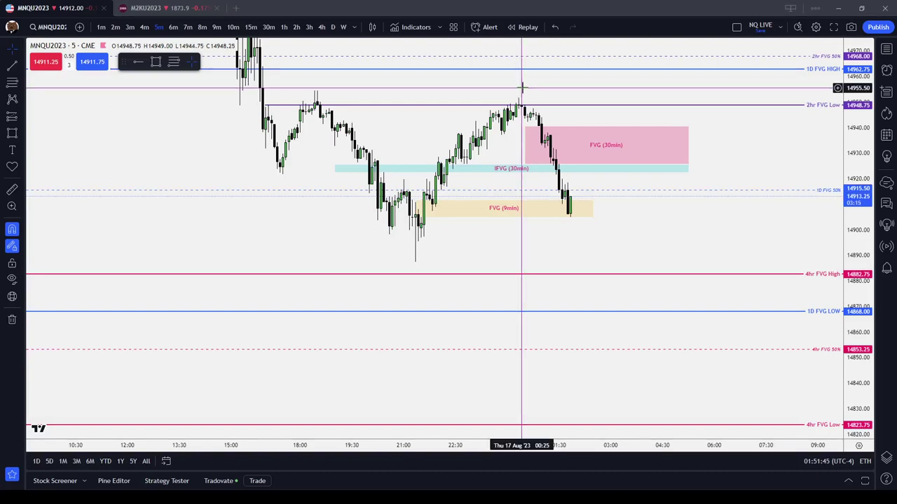
# - Examine the FVG levels and price action on the 5-minute chart back to the morning of 16 August
pyautogui.moveTo(432, 149); pyautogui.dragTo(484, 311)
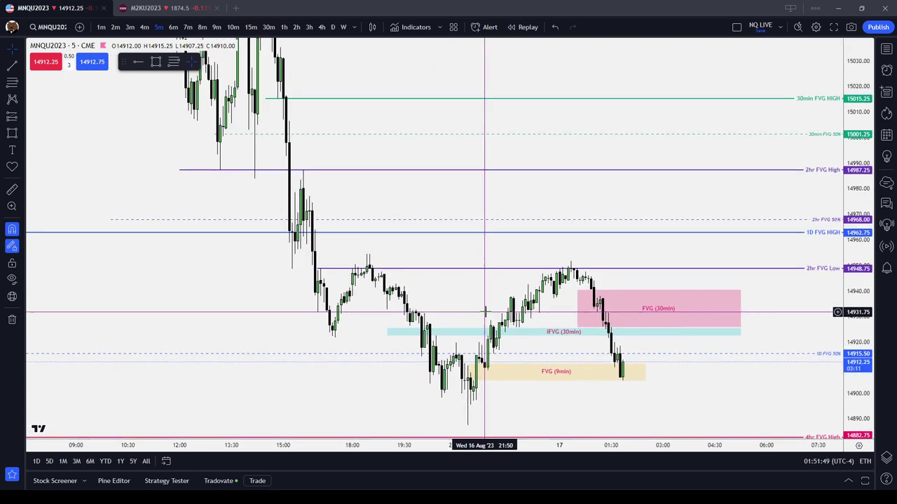
pyautogui.moveTo(468, 96); pyautogui.dragTo(717, 332)
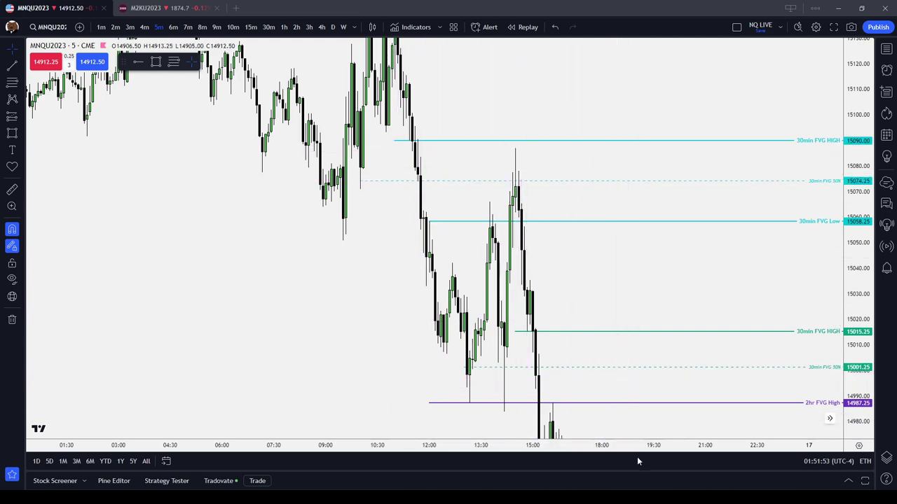
pyautogui.moveTo(632, 376); pyautogui.dragTo(545, 278)
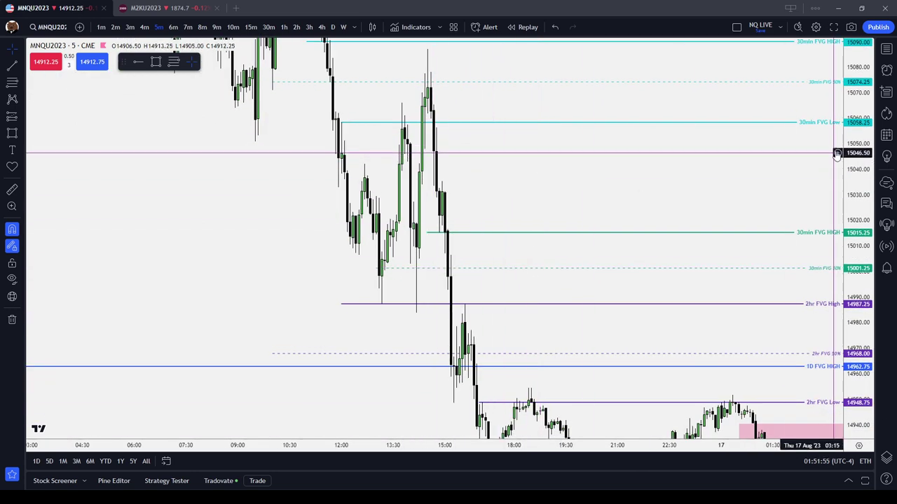
pyautogui.moveTo(854, 145); pyautogui.dragTo(649, 196)
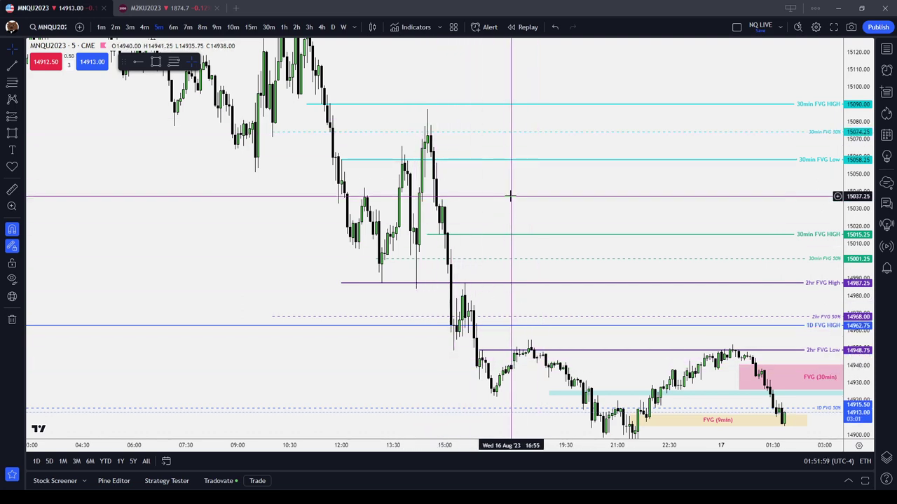
pyautogui.moveTo(510, 197); pyautogui.dragTo(673, 325)
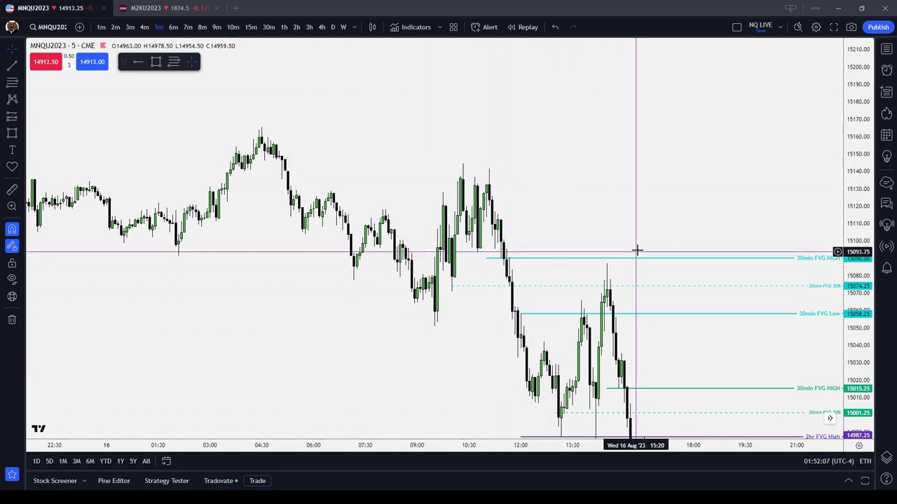
pyautogui.scroll(2, 643, 167)
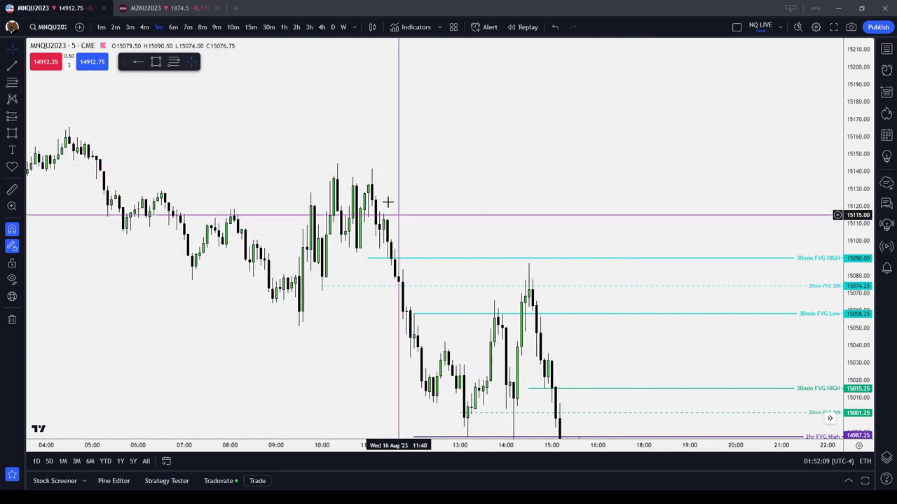
pyautogui.moveTo(310, 103); pyautogui.dragTo(398, 180)
pyautogui.moveTo(860, 325); pyautogui.dragTo(859, 125)
pyautogui.scroll(3, 593, 256)
pyautogui.moveTo(490, 322); pyautogui.dragTo(631, 204)
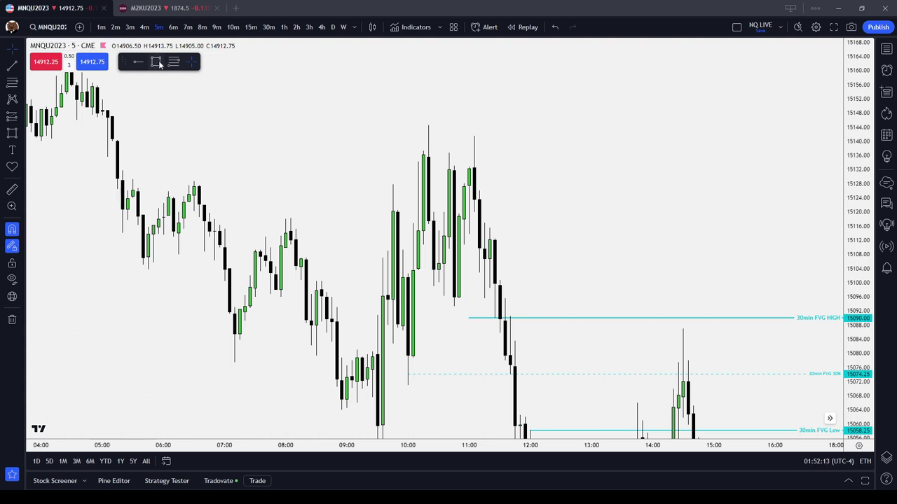
# - Draw a rectangle over the gap from 15120.00 to 15117.00, spanning 11:05 to 12:00 on 16 August, and apply the FVG (5min) template
pyautogui.click(474, 212)
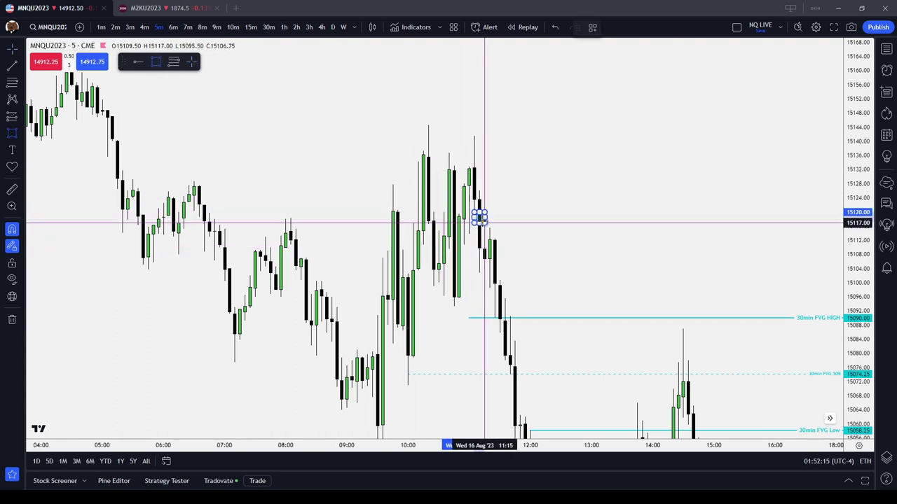
pyautogui.click(514, 222)
pyautogui.moveTo(514, 220); pyautogui.dragTo(530, 219)
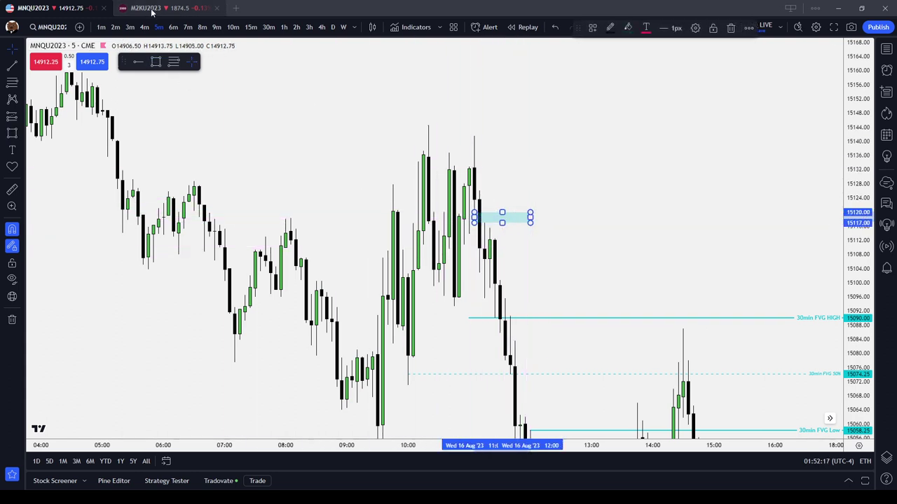
pyautogui.click(592, 28)
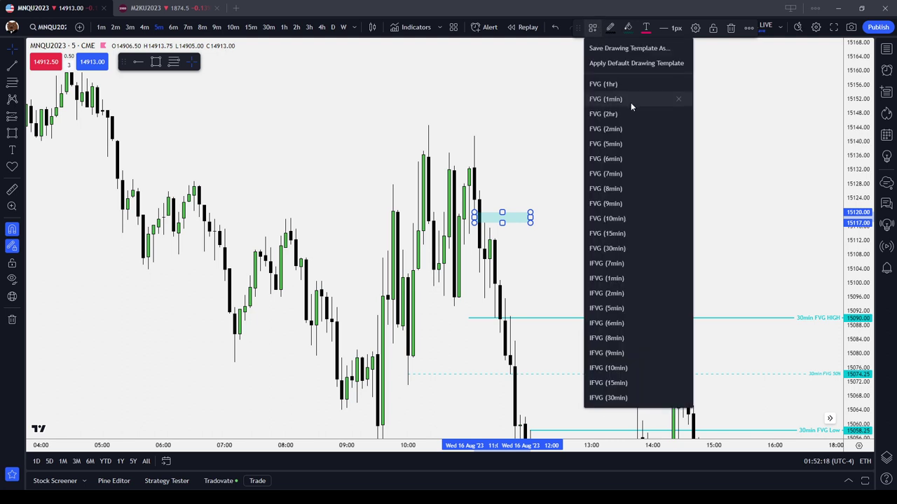
pyautogui.click(617, 145)
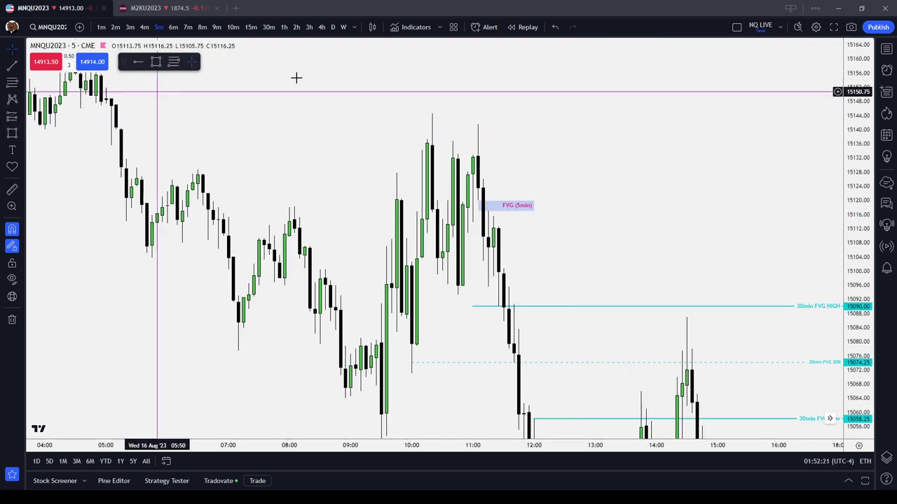
# - Circle the candle gap beside the FVG (5min) rectangle with the Brush tool
pyautogui.click(20, 70)
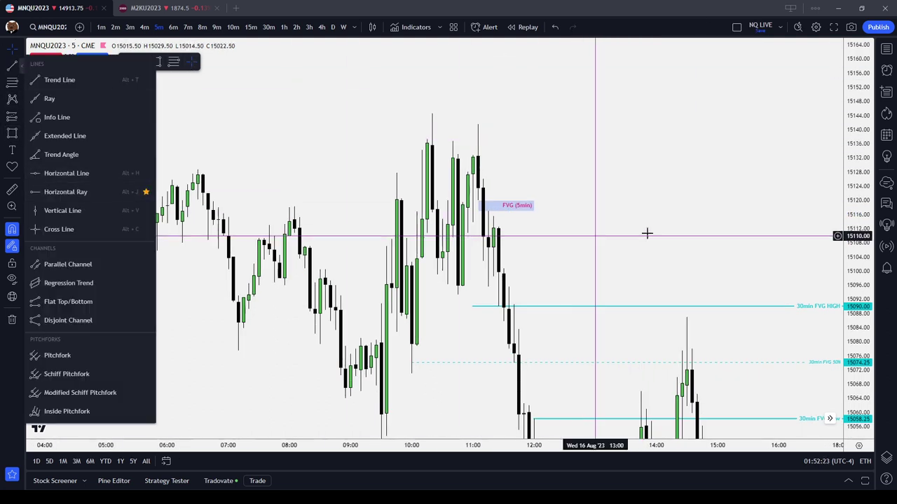
pyautogui.scroll(-2, 490, 130)
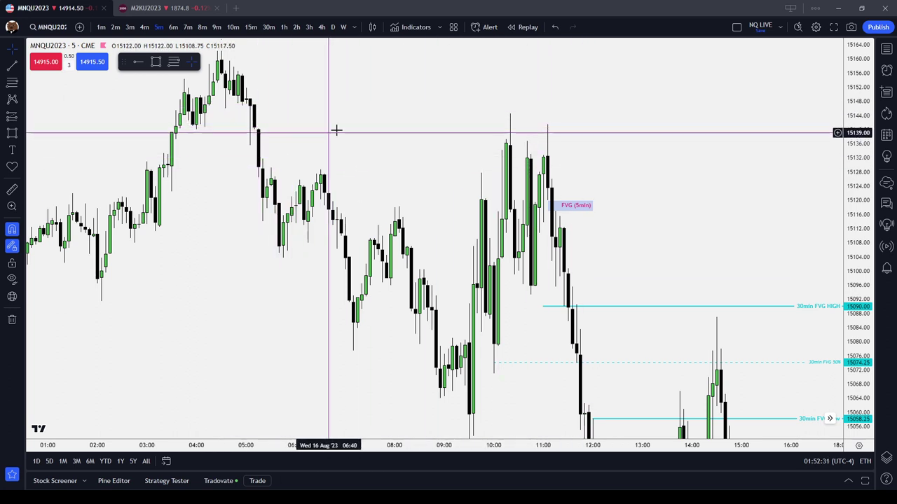
pyautogui.click(20, 132)
pyautogui.click(39, 132)
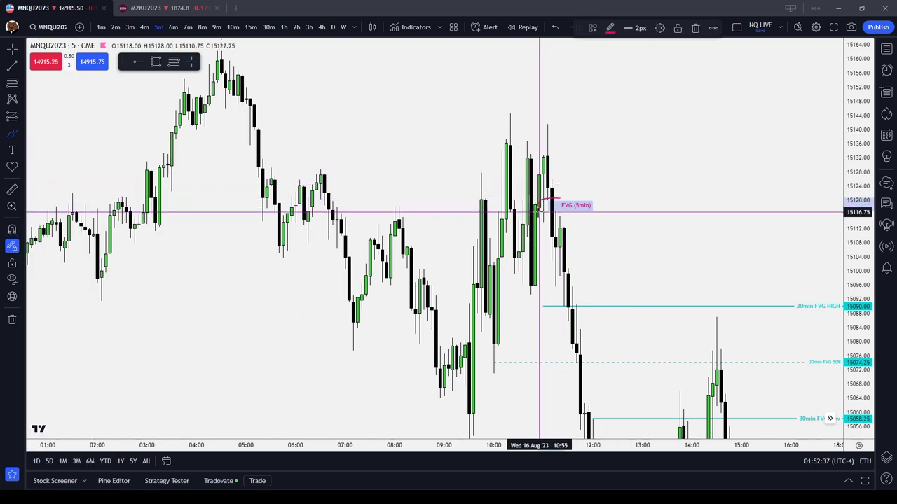
pyautogui.moveTo(540, 212)
pyautogui.mouseDown()
pyautogui.moveTo(554, 212)
pyautogui.moveTo(563, 197)
pyautogui.mouseUp()
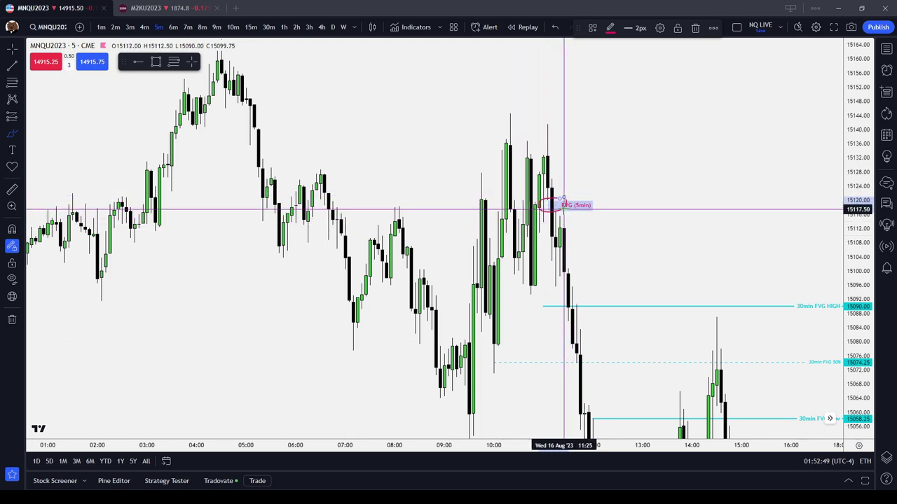
pyautogui.click(676, 210)
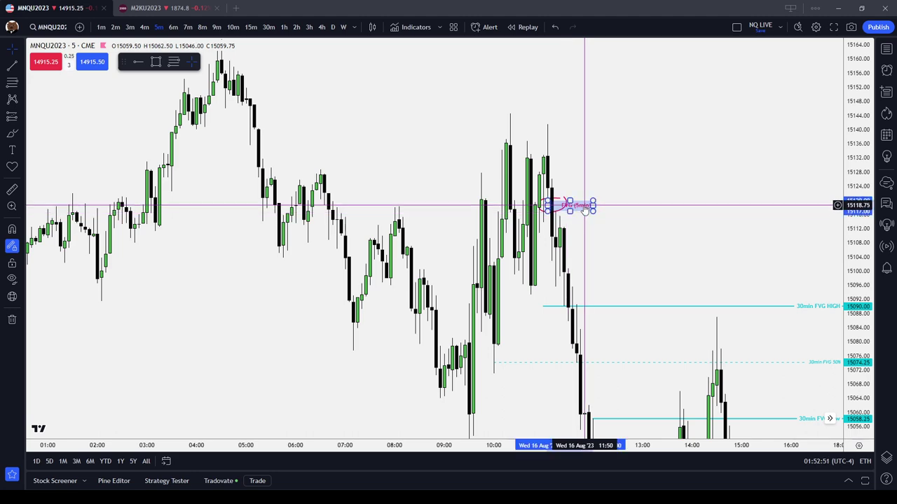
# - Delete the FVG (5min) rectangle and the brush circle around the gap
pyautogui.moveTo(681, 183); pyautogui.dragTo(610, 89)
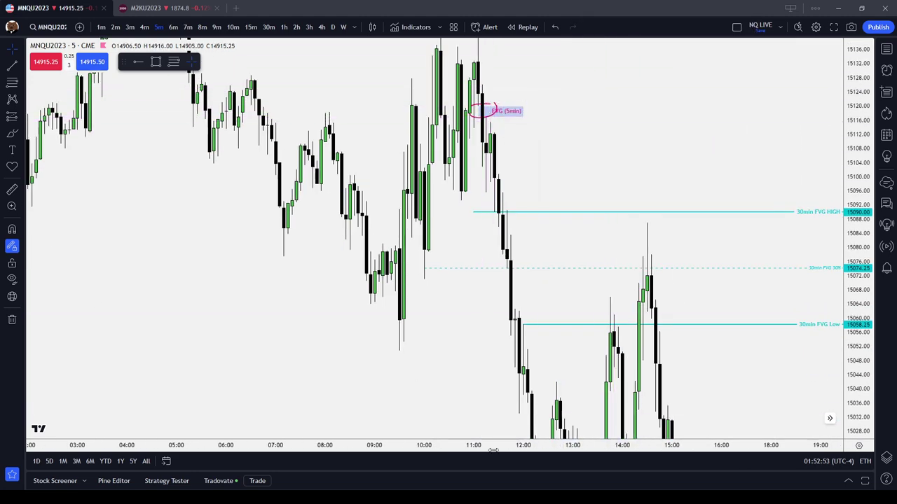
pyautogui.moveTo(484, 110); pyautogui.dragTo(512, 184)
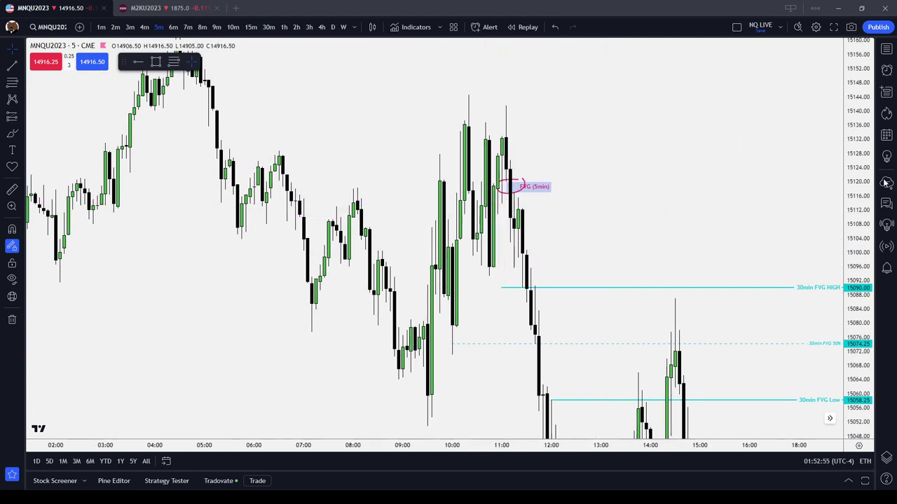
pyautogui.moveTo(864, 155); pyautogui.dragTo(865, 166)
pyautogui.scroll(-5, 722, 150)
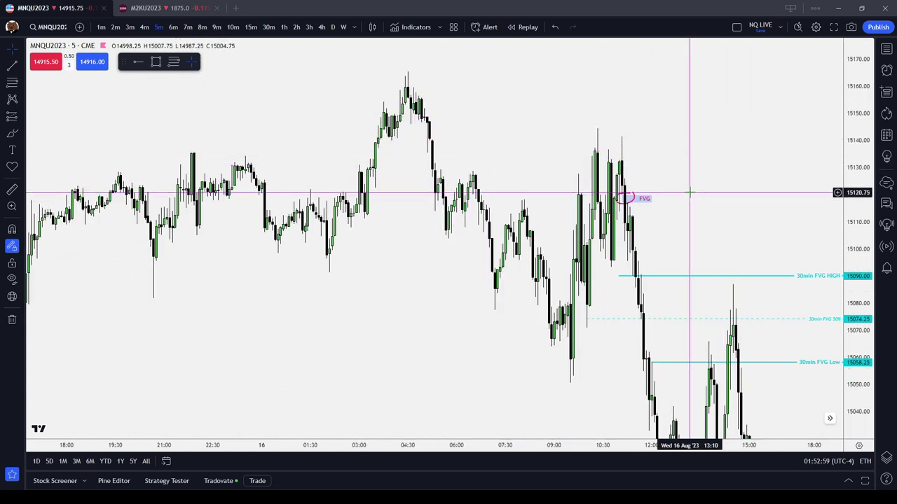
pyautogui.click(636, 198)
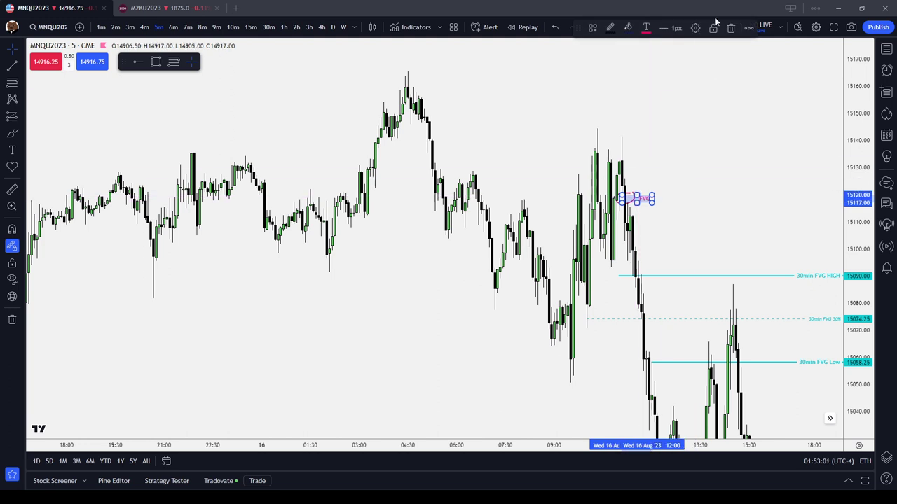
pyautogui.click(635, 205)
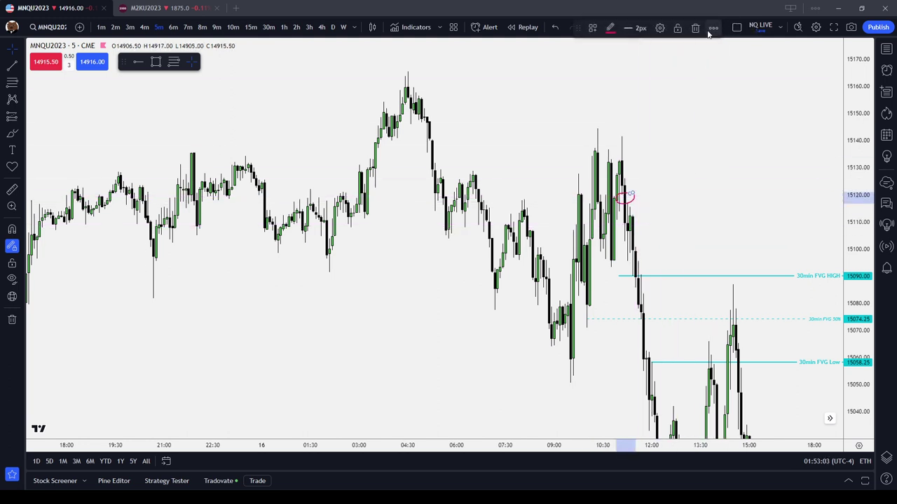
pyautogui.click(695, 29)
# - Switch the chart to the 3-minute interval and its session to regular trading hours (RTH)
pyautogui.moveTo(508, 174); pyautogui.dragTo(758, 201)
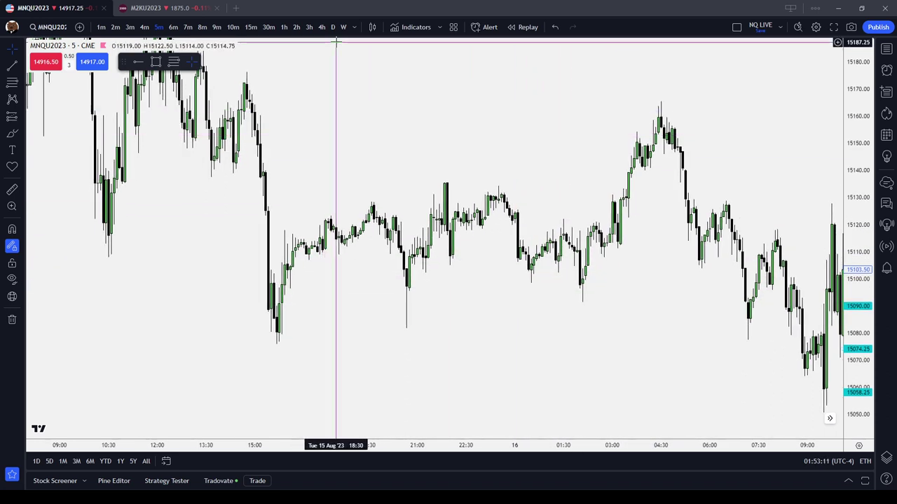
pyautogui.click(142, 27)
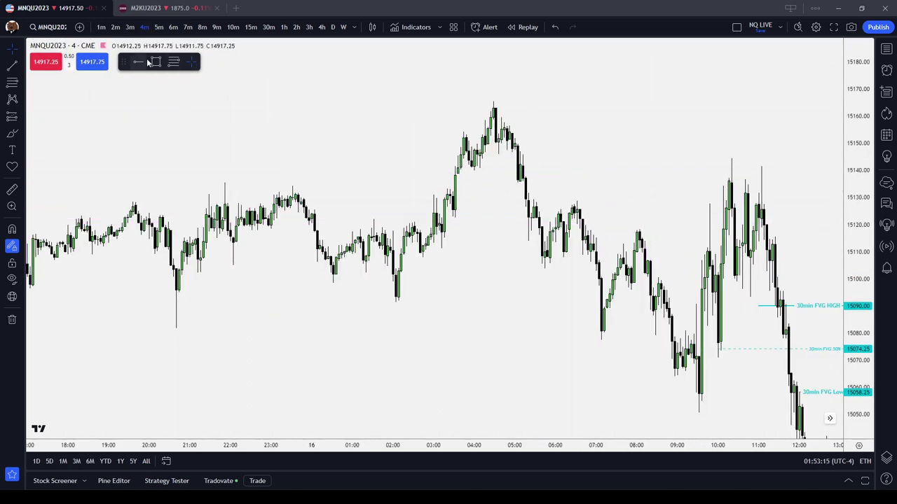
pyautogui.moveTo(531, 161); pyautogui.dragTo(366, 124)
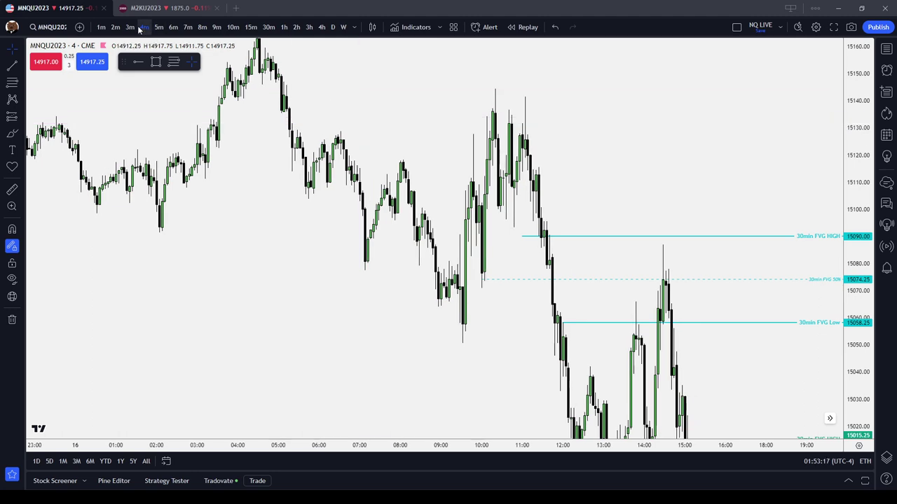
pyautogui.click(851, 441)
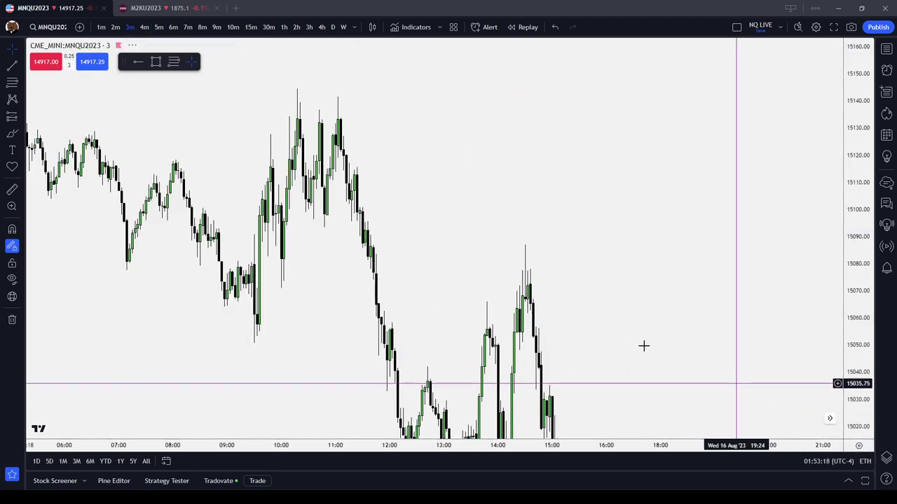
pyautogui.moveTo(430, 267); pyautogui.dragTo(604, 239)
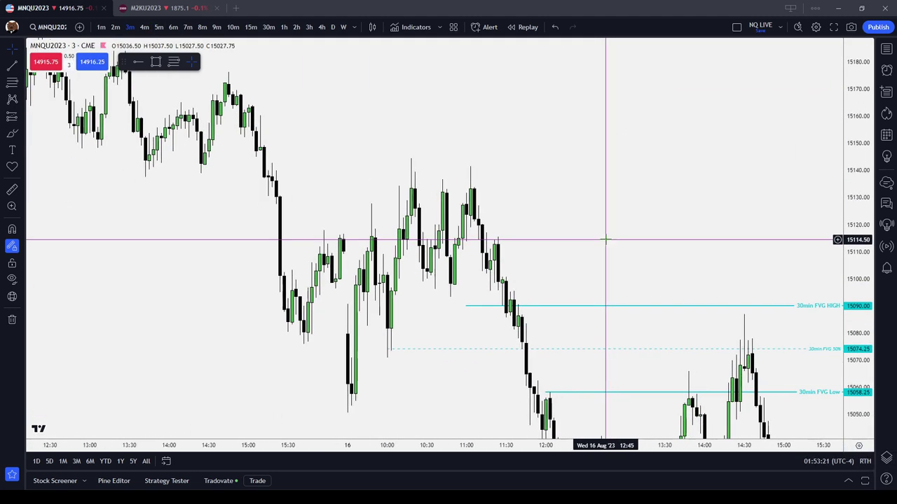
# - Circle the bearish gap at the 30min FVG Low line around 14:39 with the Brush tool, and delete the circle
pyautogui.moveTo(326, 166); pyautogui.dragTo(178, 60)
pyautogui.scroll(2, 669, 244)
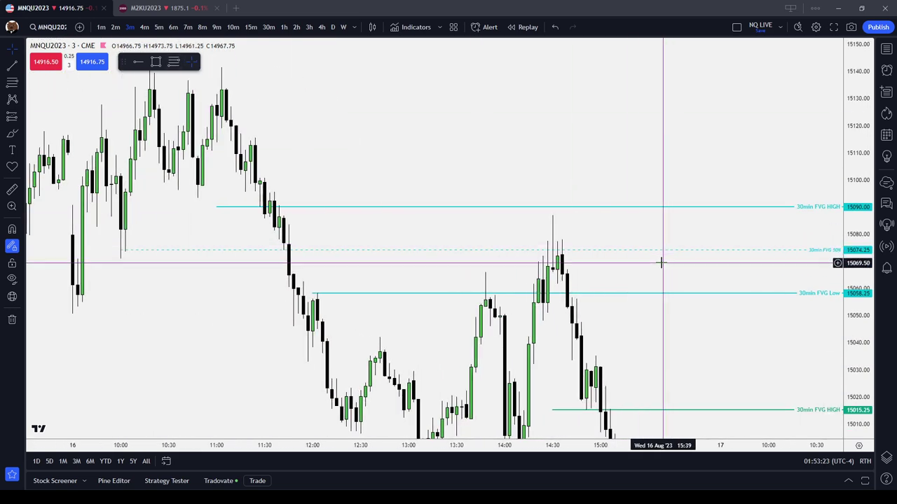
pyautogui.moveTo(662, 262); pyautogui.dragTo(584, 270)
pyautogui.moveTo(570, 208); pyautogui.dragTo(544, 166)
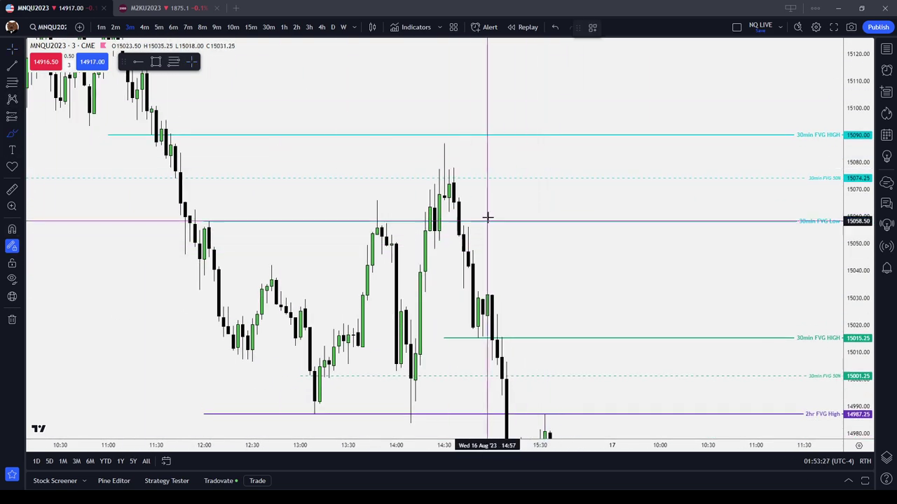
pyautogui.moveTo(472, 207)
pyautogui.mouseDown()
pyautogui.moveTo(452, 204)
pyautogui.moveTo(444, 229)
pyautogui.moveTo(475, 219)
pyautogui.moveTo(468, 204)
pyautogui.mouseUp()
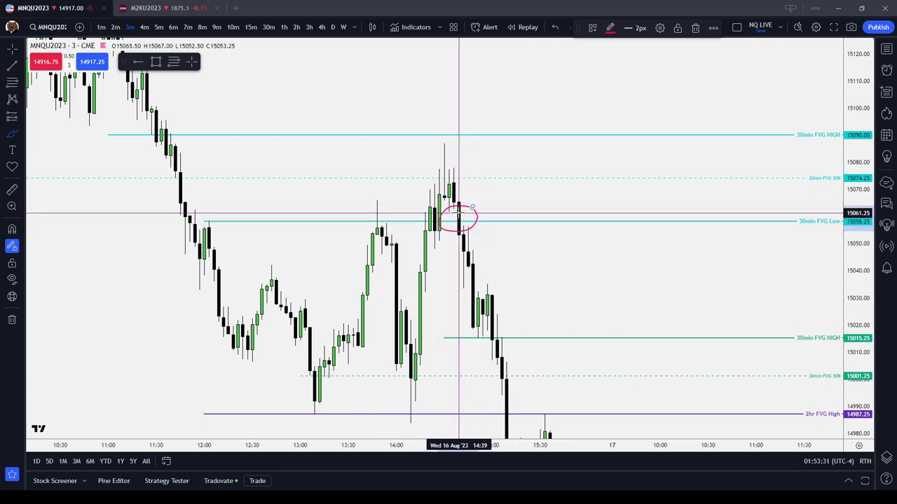
pyautogui.click(693, 29)
# - Circle the bullish gap just above the 30min FVG HIGH line at 15015.25 around 14:15 with the Brush tool, and delete the circle
pyautogui.moveTo(509, 297); pyautogui.dragTo(655, 274)
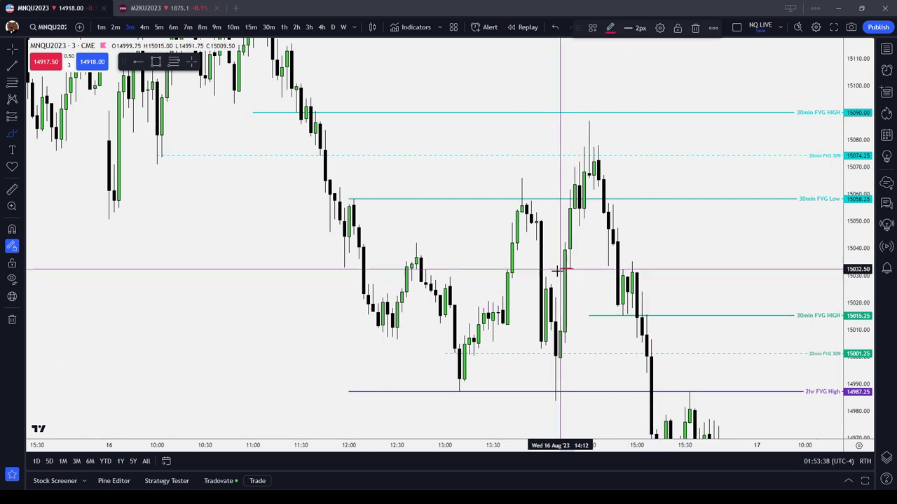
pyautogui.moveTo(558, 270)
pyautogui.mouseDown()
pyautogui.moveTo(556, 313)
pyautogui.moveTo(579, 261)
pyautogui.mouseUp()
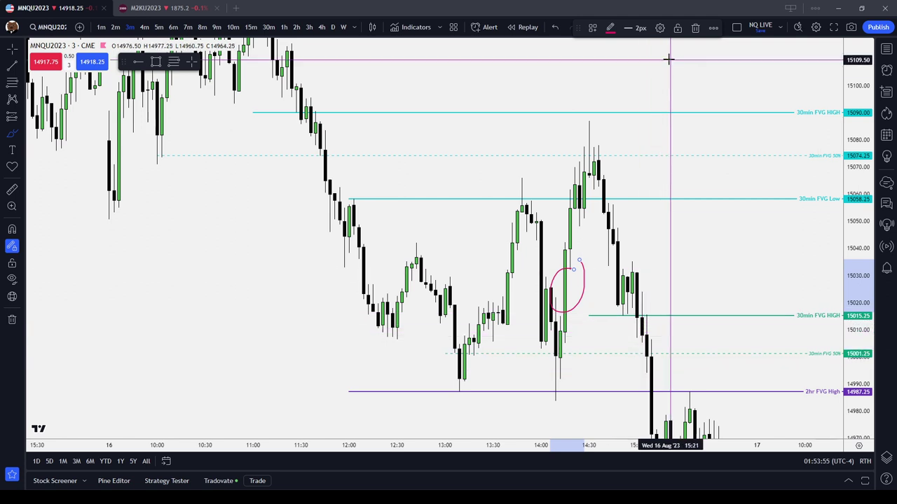
pyautogui.click(694, 28)
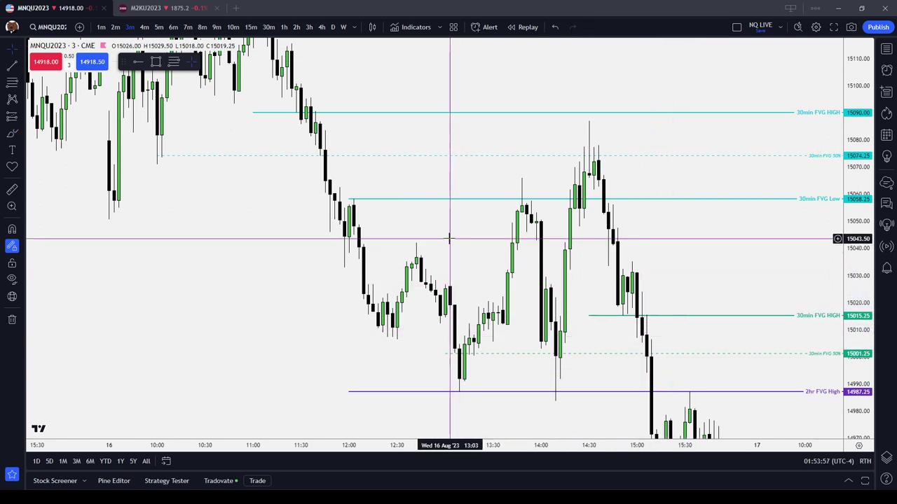
# - Examine the 3-minute regular-hours price action back through August 15 for fair value gaps
pyautogui.moveTo(451, 246); pyautogui.dragTo(529, 280)
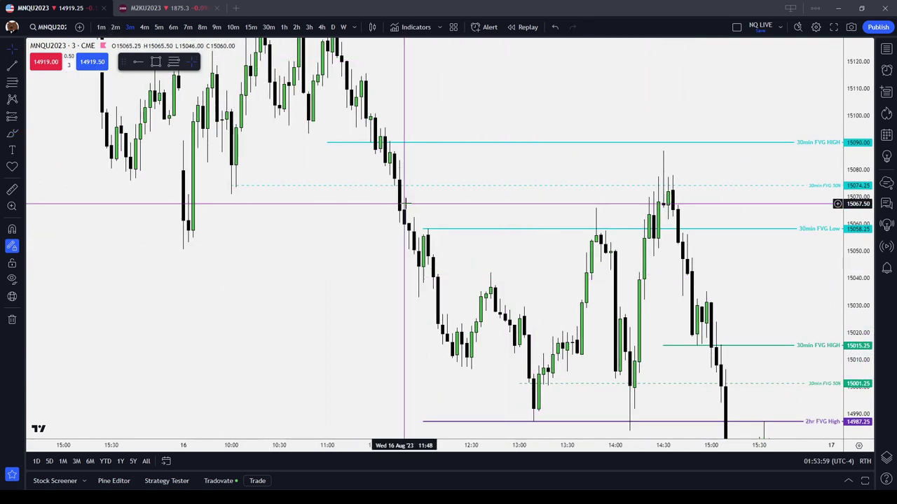
pyautogui.scroll(-2, 542, 95)
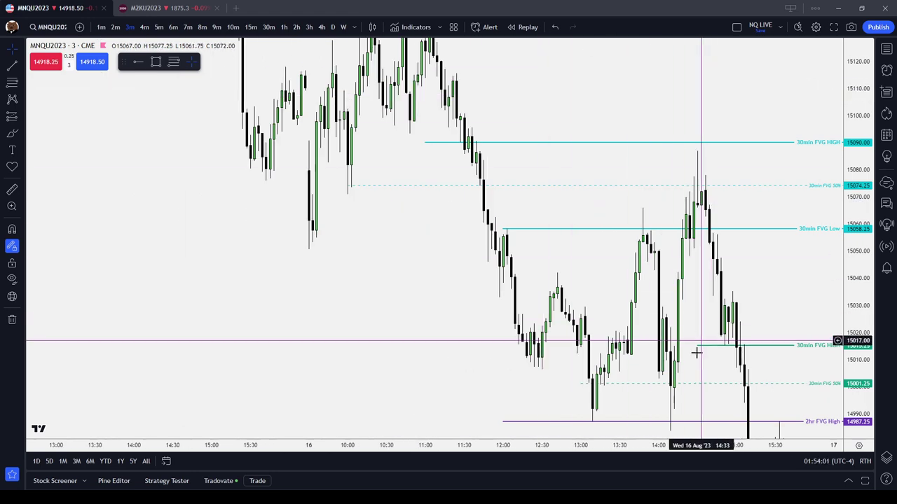
pyautogui.moveTo(257, 232); pyautogui.dragTo(745, 387)
pyautogui.moveTo(464, 189); pyautogui.dragTo(678, 325)
pyautogui.moveTo(587, 220); pyautogui.dragTo(626, 232)
pyautogui.moveTo(283, 355); pyautogui.dragTo(188, 126)
pyautogui.scroll(2, 687, 221)
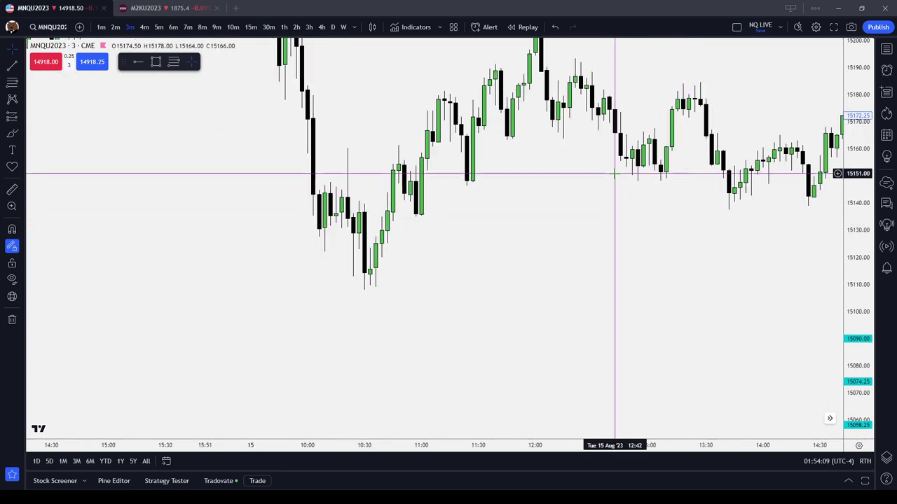
pyautogui.moveTo(484, 187); pyautogui.dragTo(596, 390)
pyautogui.moveTo(437, 175); pyautogui.dragTo(374, 117)
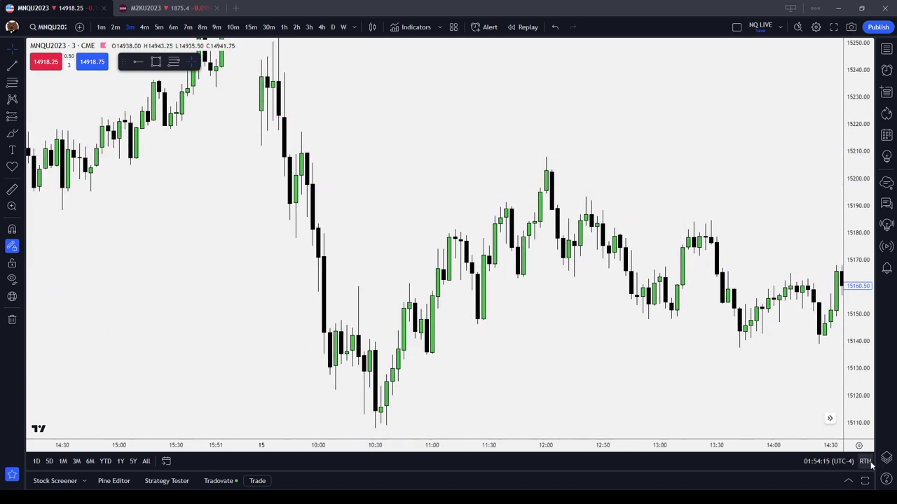
# - Switch the chart's session to extended trading hours (ETH), try the 5-minute interval, and set the interval to 2 minutes
pyautogui.click(849, 426)
pyautogui.click(159, 28)
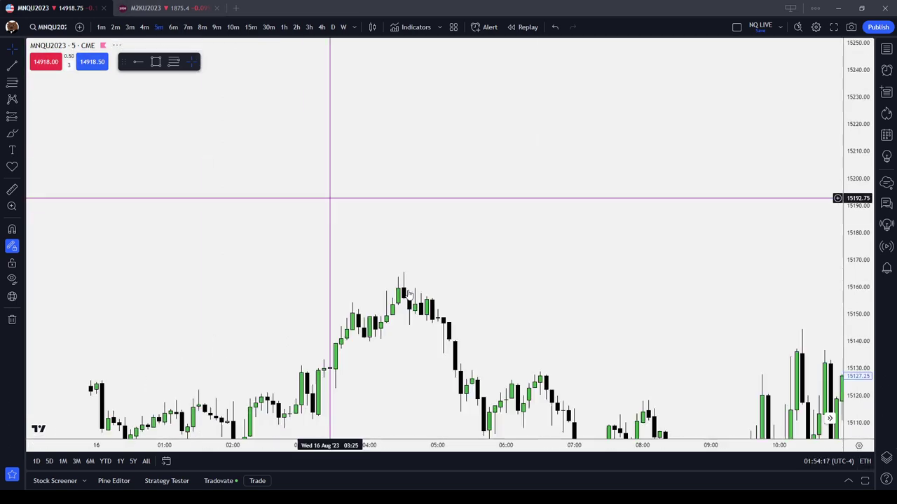
pyautogui.moveTo(449, 344); pyautogui.dragTo(464, 98)
pyautogui.scroll(-3, 465, 161)
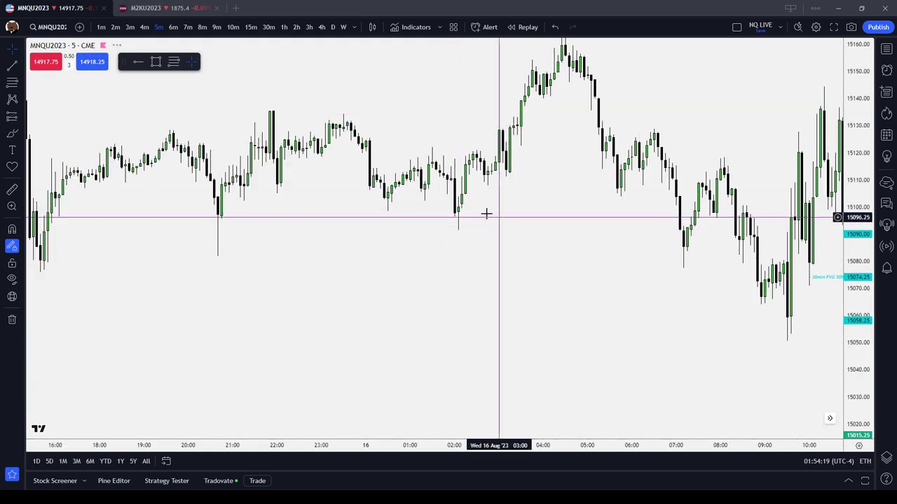
pyautogui.click(116, 28)
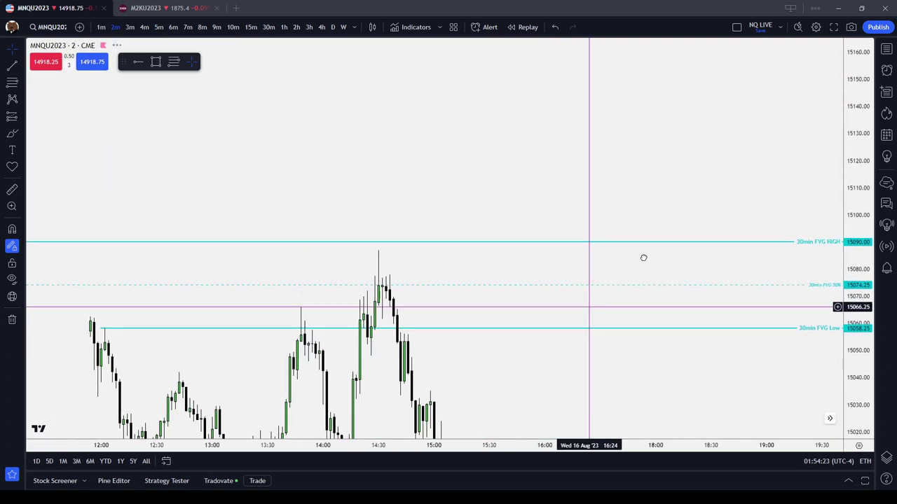
# - Circle the gaps around 07:15 and 07:55 on August 16 with the Brush tool, deleting each circle
pyautogui.moveTo(110, 199); pyautogui.dragTo(694, 388)
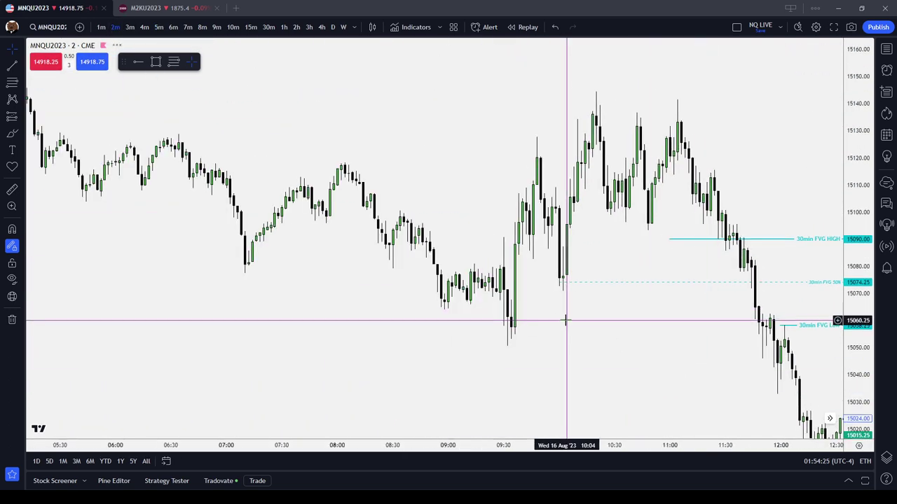
pyautogui.scroll(2, 566, 320)
pyautogui.moveTo(307, 325); pyautogui.dragTo(612, 333)
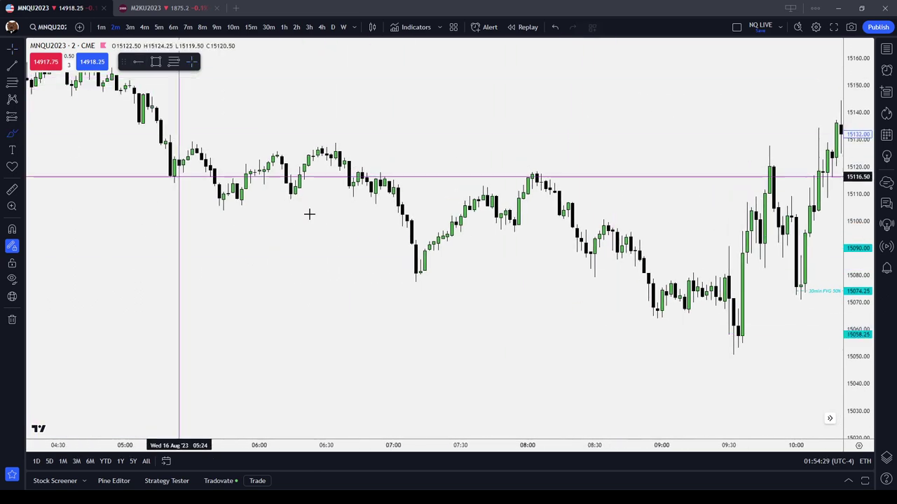
pyautogui.moveTo(424, 247); pyautogui.dragTo(436, 254)
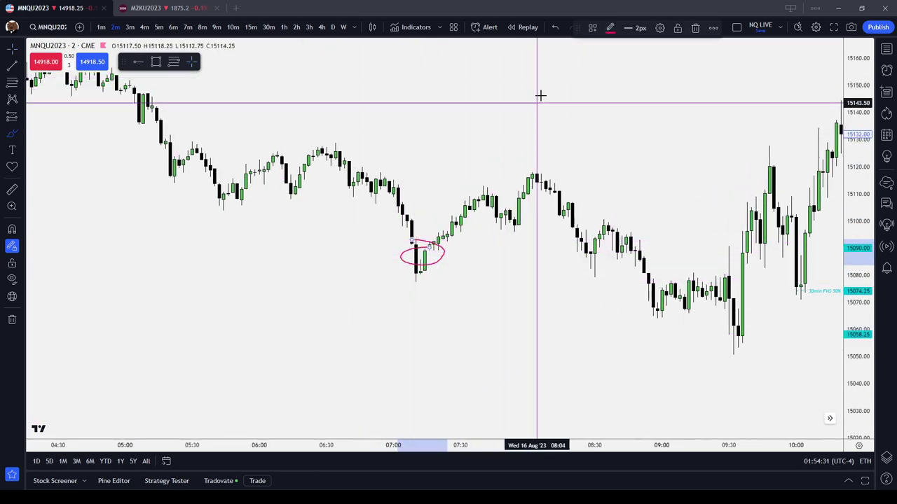
pyautogui.click(695, 27)
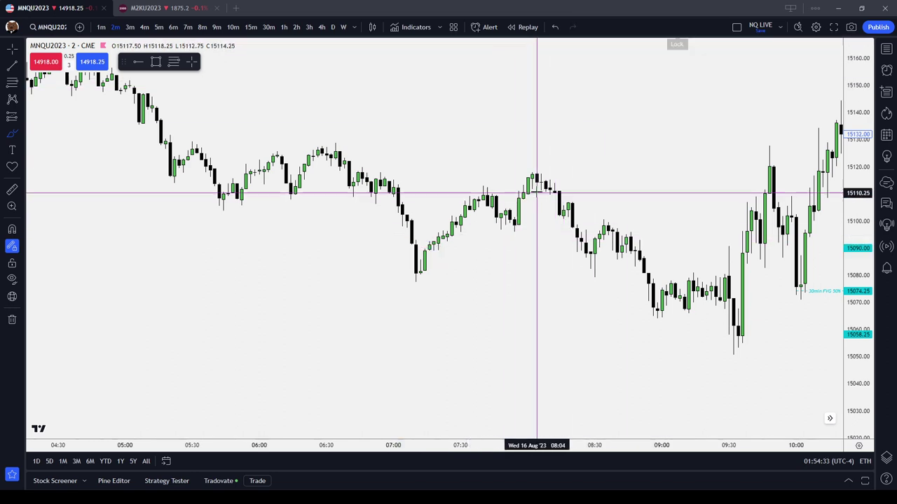
pyautogui.moveTo(519, 199)
pyautogui.mouseDown()
pyautogui.moveTo(518, 215)
pyautogui.moveTo(527, 202)
pyautogui.mouseUp()
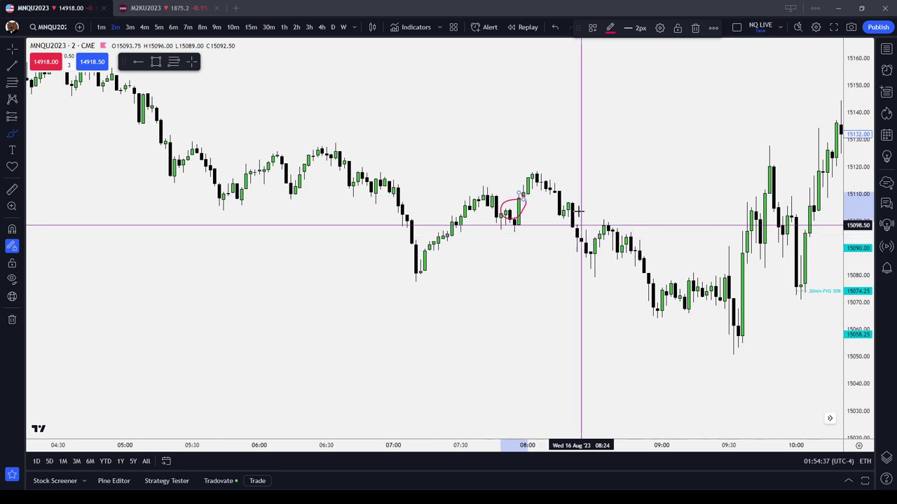
pyautogui.click(694, 27)
# - Circle the gap around 03:12 on August 16 near 15120 with the Brush tool, and delete the circle
pyautogui.moveTo(404, 144); pyautogui.dragTo(581, 242)
pyautogui.moveTo(341, 218); pyautogui.dragTo(546, 224)
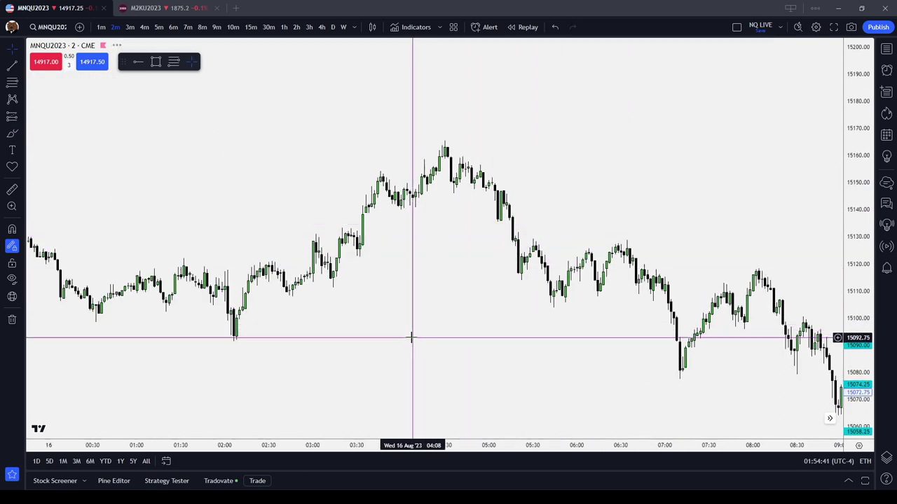
pyautogui.moveTo(413, 336); pyautogui.dragTo(627, 326)
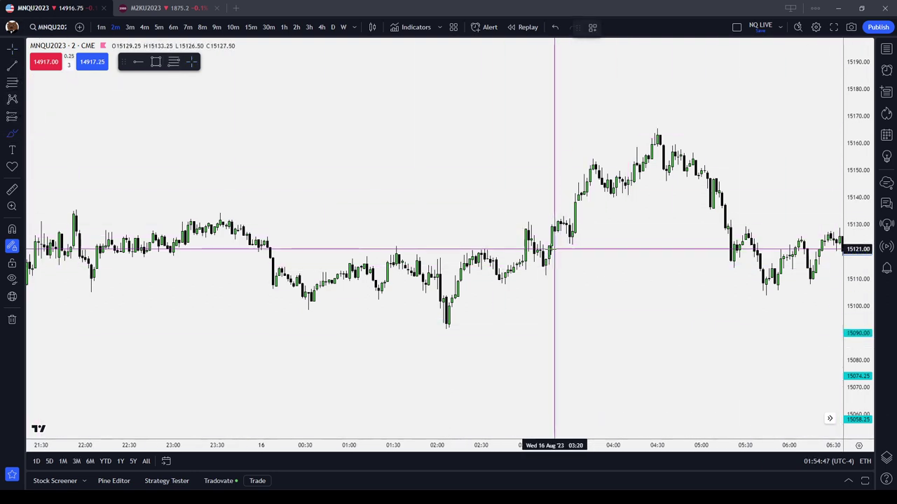
pyautogui.moveTo(555, 249)
pyautogui.mouseDown()
pyautogui.moveTo(538, 261)
pyautogui.moveTo(555, 251)
pyautogui.mouseUp()
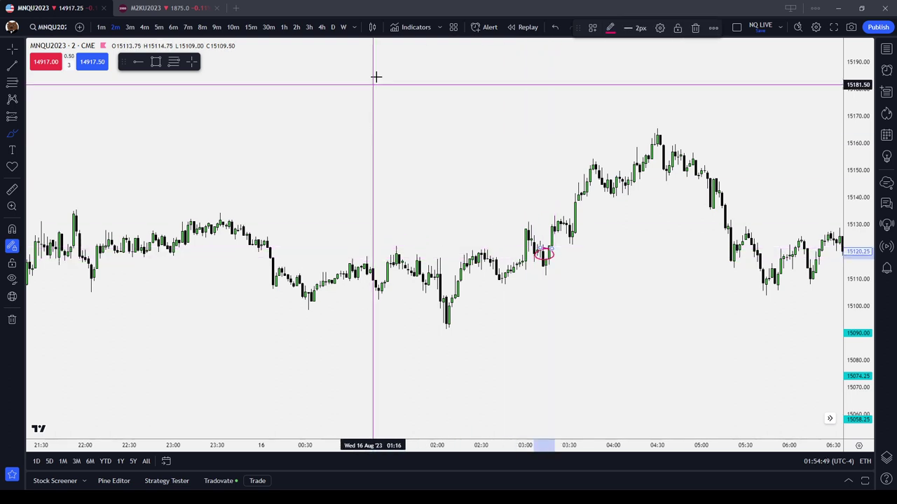
pyautogui.click(694, 32)
# - Circle the gap just after midnight on August 16 near 15120 with the Brush tool, and delete the circle
pyautogui.moveTo(481, 226); pyautogui.dragTo(683, 216)
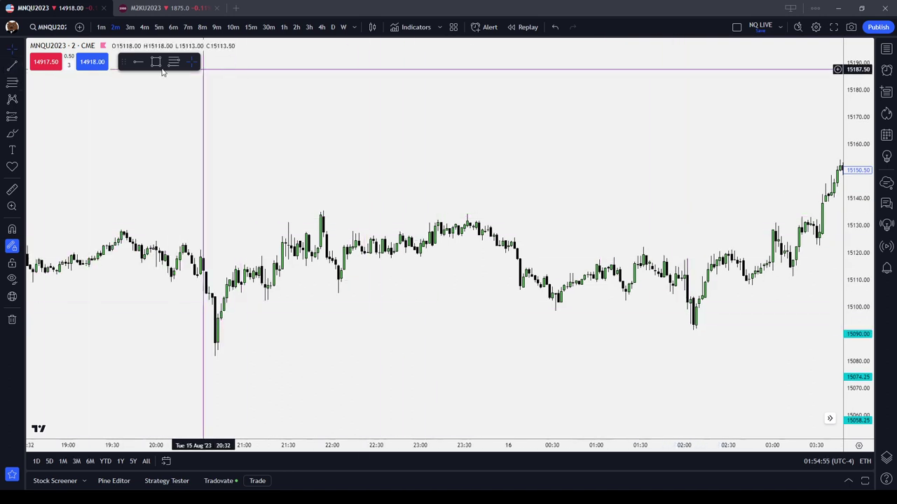
pyautogui.click(12, 131)
pyautogui.moveTo(512, 260); pyautogui.dragTo(521, 253)
pyautogui.click(693, 28)
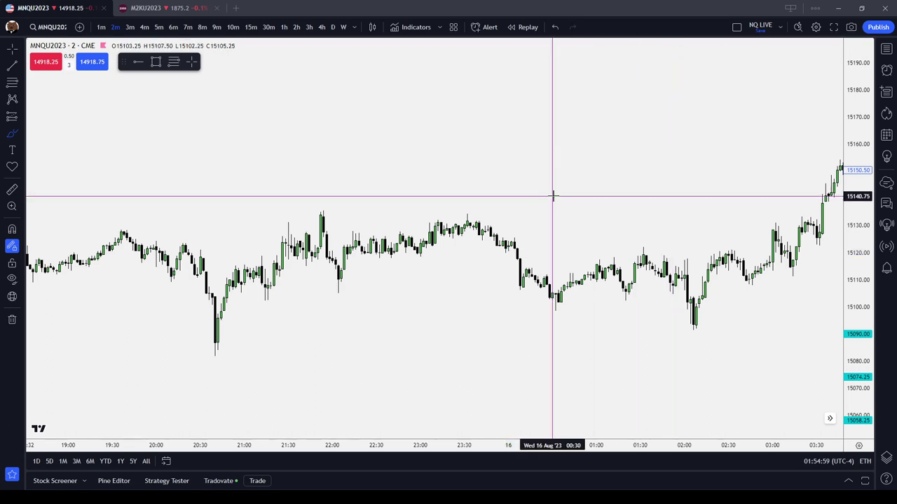
# - Circle the bearish gap around 15:10 on August 15 near 15145 with the Brush tool, and delete the circle
pyautogui.moveTo(406, 190); pyautogui.dragTo(686, 168)
pyautogui.moveTo(318, 320); pyautogui.dragTo(413, 240)
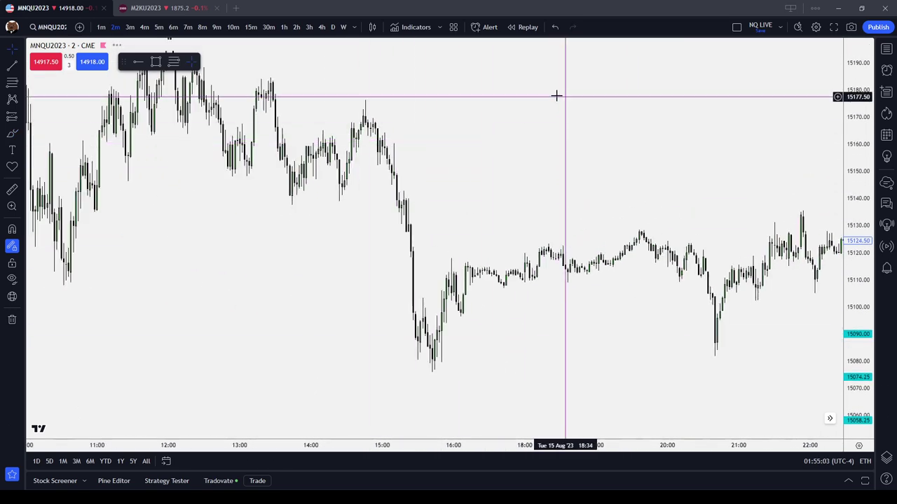
pyautogui.scroll(2, 556, 95)
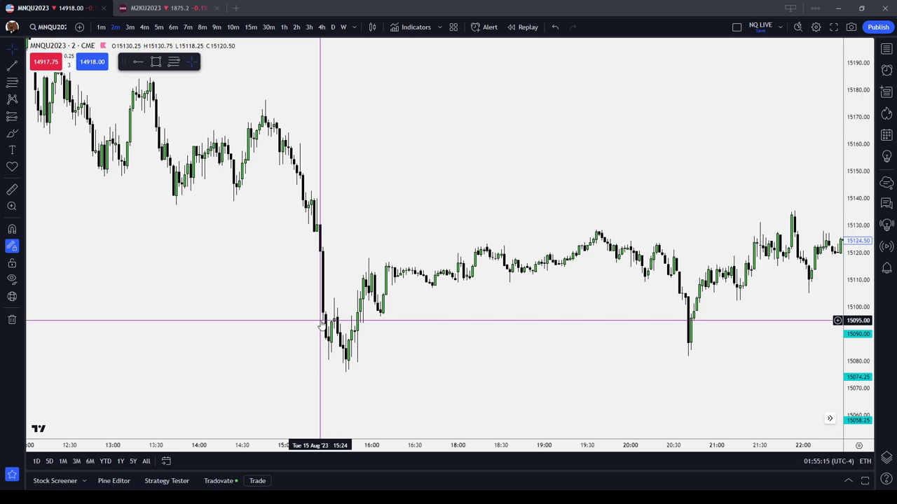
pyautogui.click(12, 133)
pyautogui.moveTo(306, 178)
pyautogui.mouseDown()
pyautogui.moveTo(290, 186)
pyautogui.moveTo(287, 172)
pyautogui.mouseUp()
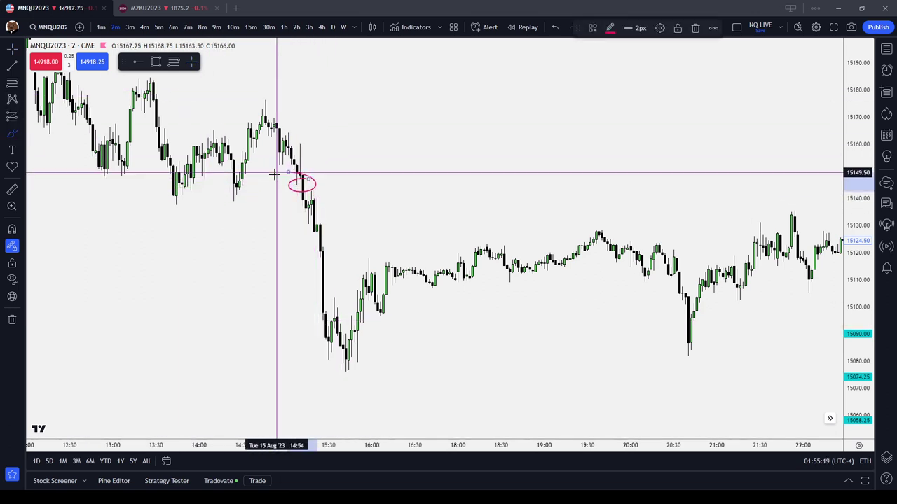
pyautogui.click(695, 28)
# - Circle the peak around 09:40 and the gap around 09:00 on August 15 with the Brush tool, deleting each circle
pyautogui.hscroll(-5, 560, 164)
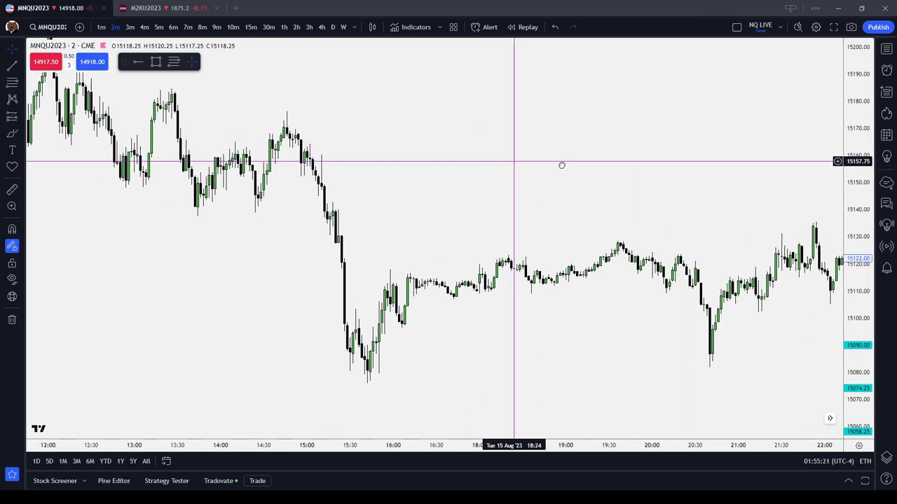
pyautogui.moveTo(314, 132); pyautogui.dragTo(582, 176)
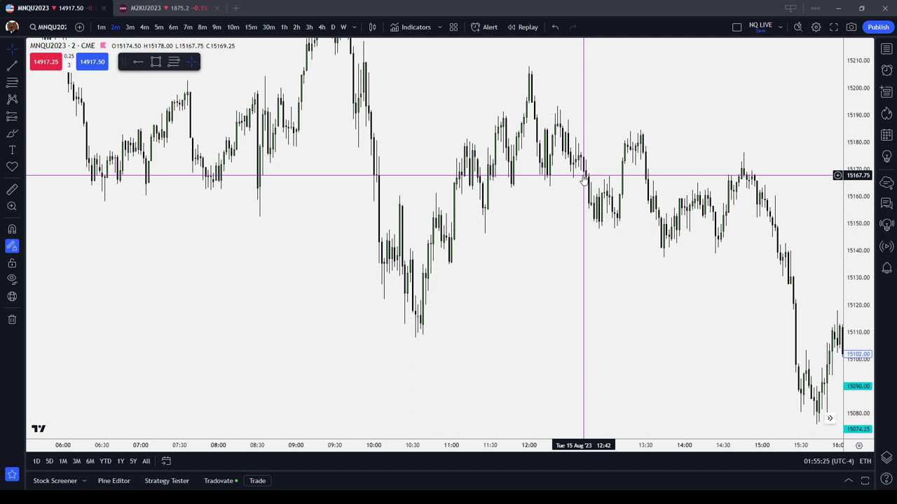
pyautogui.moveTo(424, 129); pyautogui.dragTo(528, 211)
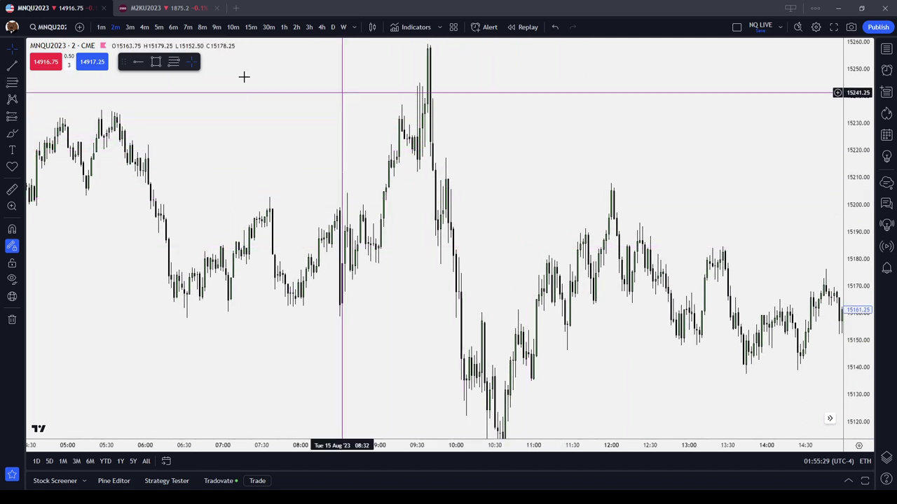
pyautogui.click(12, 130)
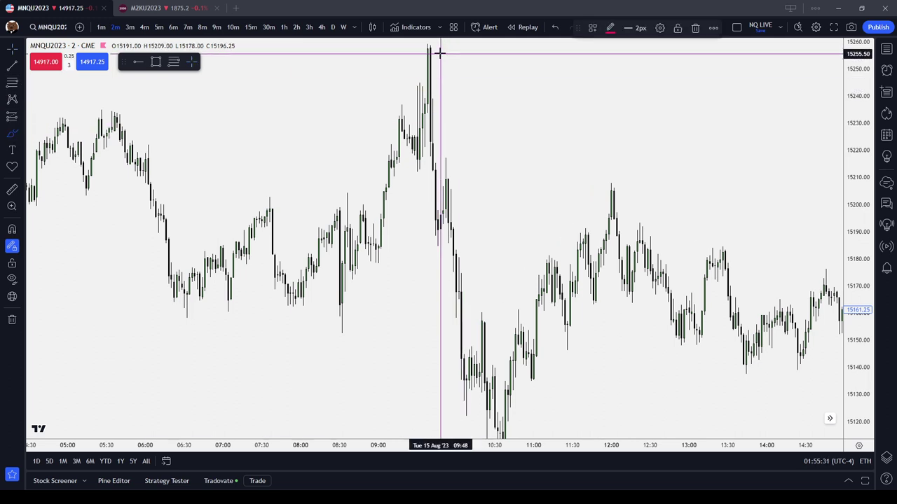
pyautogui.moveTo(434, 51)
pyautogui.mouseDown()
pyautogui.moveTo(396, 100)
pyautogui.moveTo(440, 62)
pyautogui.mouseUp()
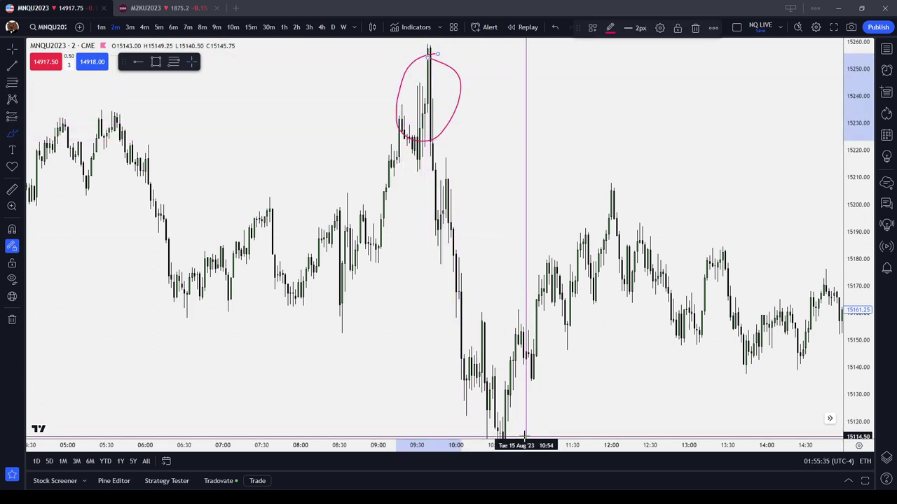
pyautogui.click(695, 26)
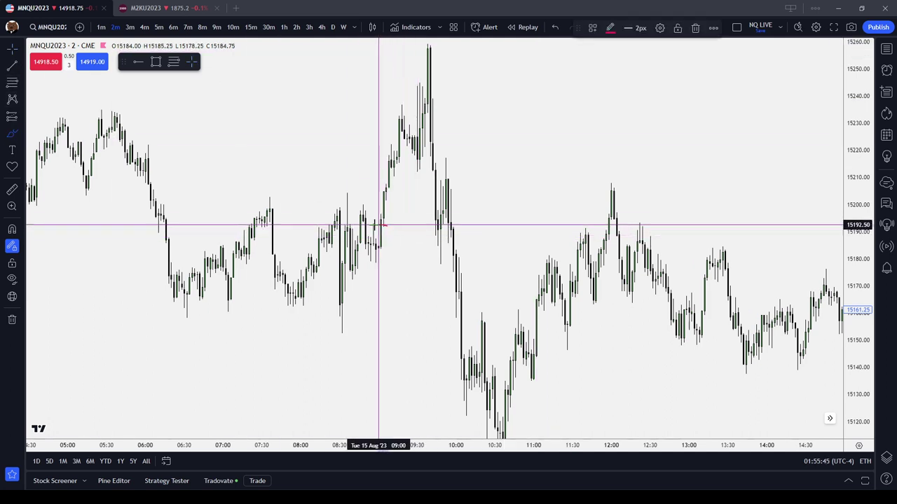
pyautogui.moveTo(388, 224); pyautogui.dragTo(390, 225)
pyautogui.click(696, 27)
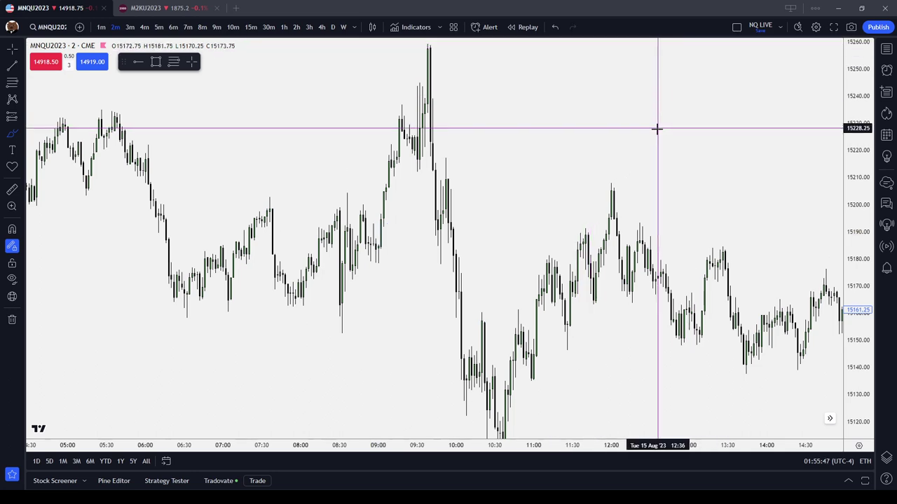
# - Circle the bearish gap around 02:30 on August 15 near 15306 with the Brush tool, and delete the circle
pyautogui.scroll(-3, 654, 144)
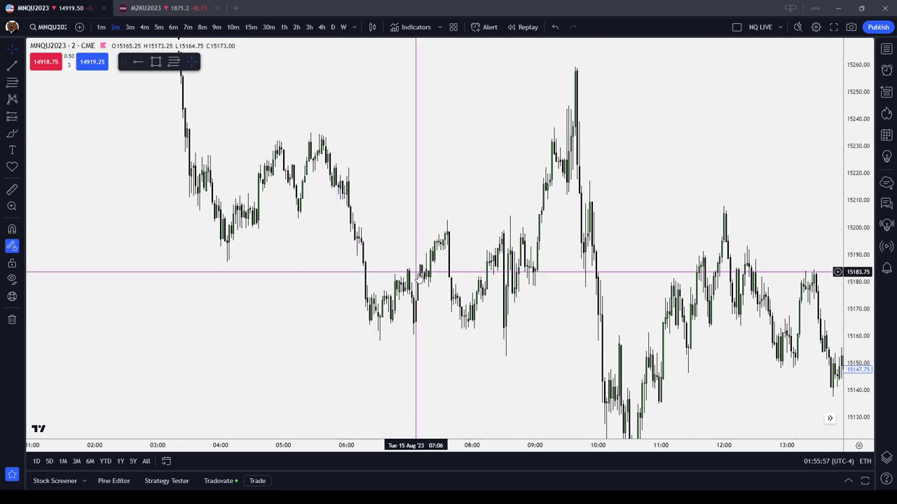
pyautogui.moveTo(269, 104); pyautogui.dragTo(523, 362)
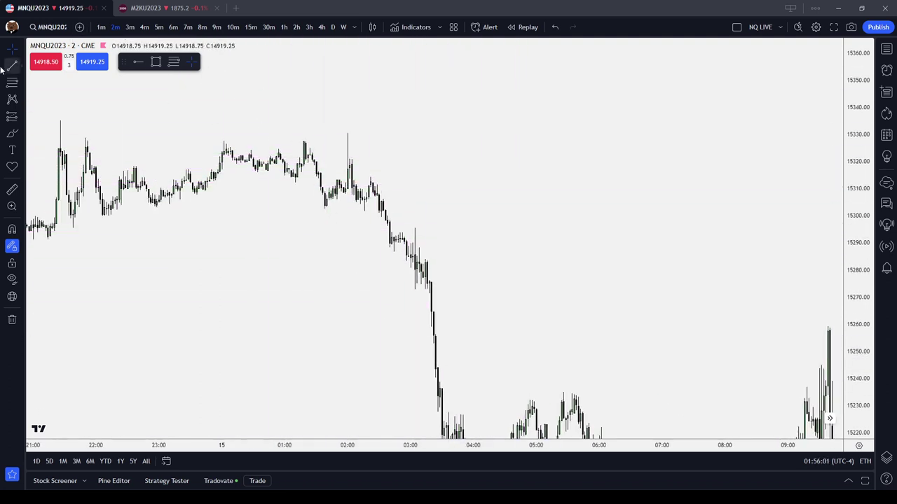
pyautogui.click(23, 132)
pyautogui.moveTo(381, 194)
pyautogui.mouseDown()
pyautogui.moveTo(360, 204)
pyautogui.moveTo(371, 196)
pyautogui.mouseUp()
pyautogui.click(8, 135)
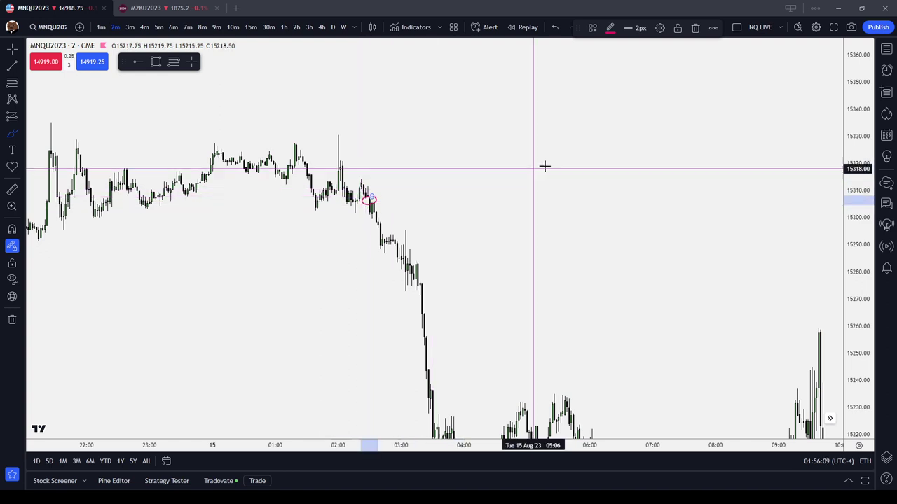
pyautogui.click(695, 28)
# - Circle the gap in the sell-off around 03:25 on August 15, delete the circle, and leave the Brush tool
pyautogui.moveTo(430, 292)
pyautogui.mouseDown()
pyautogui.moveTo(411, 291)
pyautogui.moveTo(428, 283)
pyautogui.mouseUp()
pyautogui.click(695, 28)
pyautogui.press('Escape')
# - Examine the 2-minute price action from August 14 forward to the latest candles around the FVG (30min) and FVG (9min) zones
pyautogui.moveTo(546, 203); pyautogui.dragTo(568, 204)
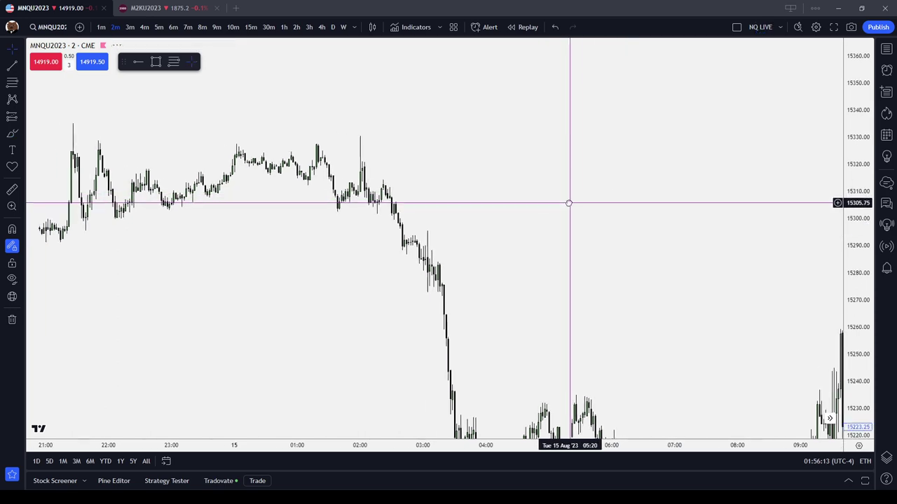
pyautogui.scroll(-2, 552, 198)
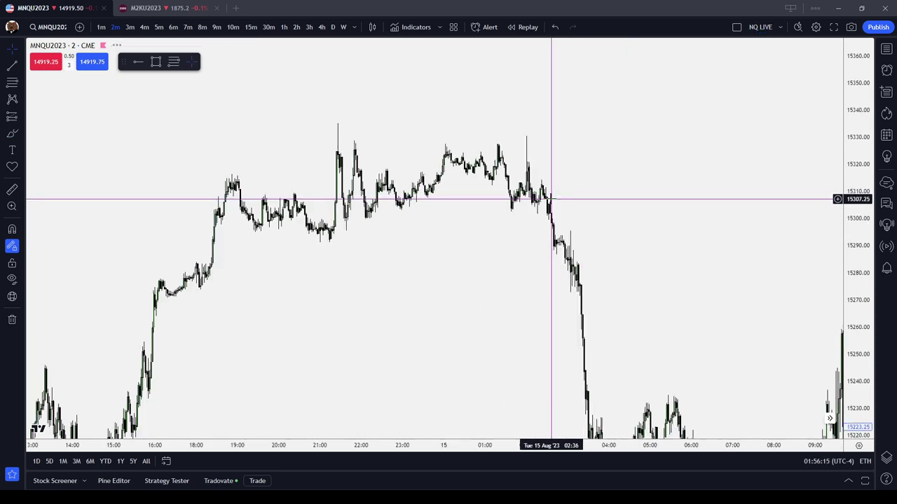
pyautogui.moveTo(551, 199); pyautogui.dragTo(571, 74)
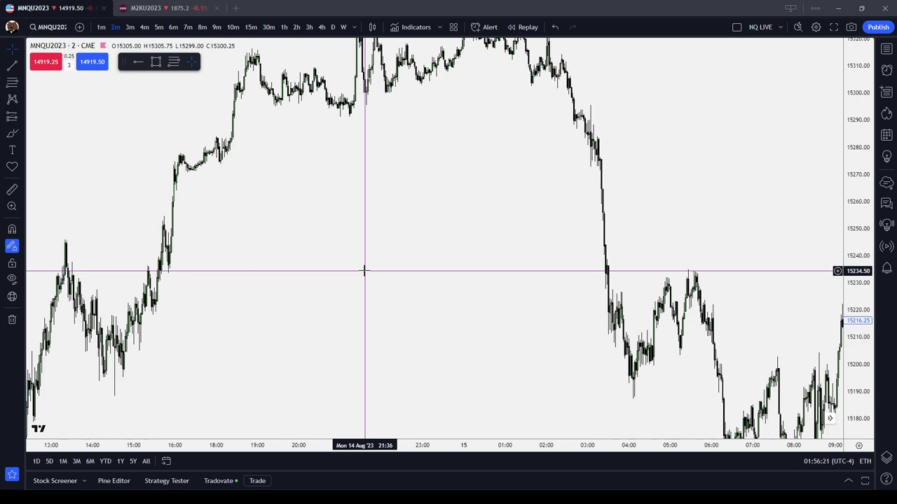
pyautogui.scroll(2, 488, 246)
pyautogui.moveTo(700, 239); pyautogui.dragTo(441, 171)
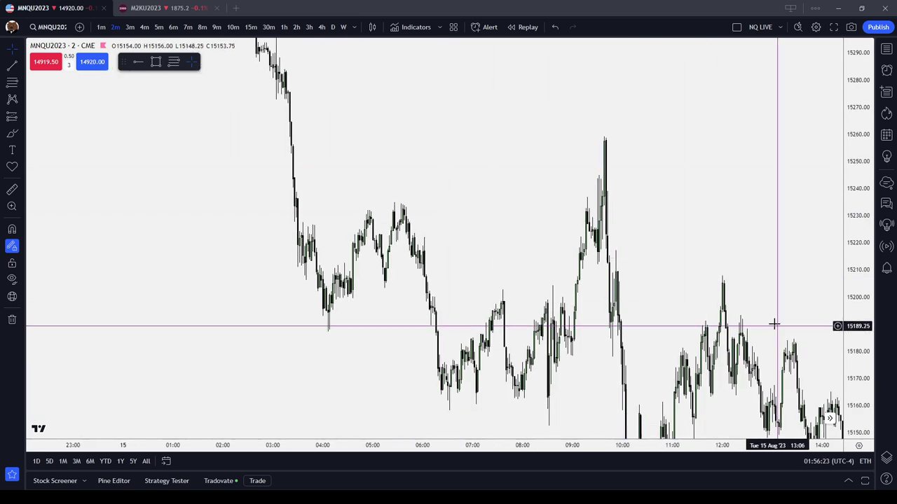
pyautogui.moveTo(774, 290); pyautogui.dragTo(442, 169)
pyautogui.hscroll(15, 442, 169)
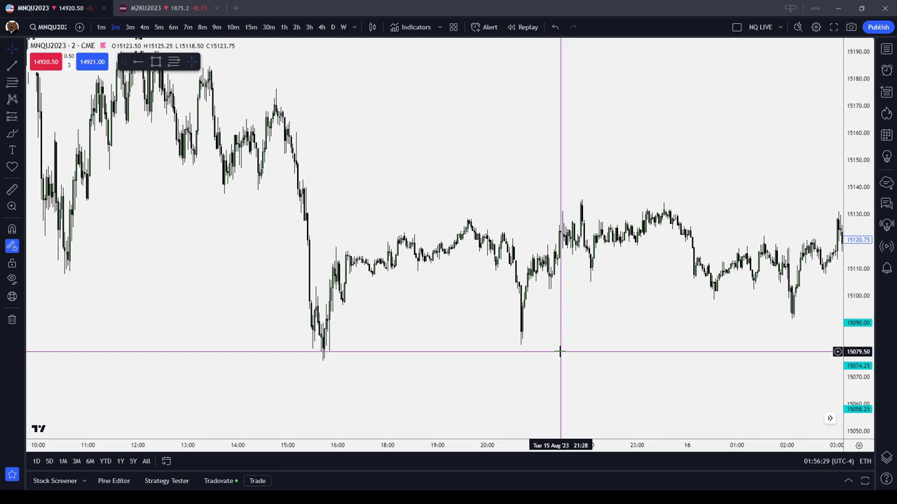
pyautogui.hscroll(15, 559, 351)
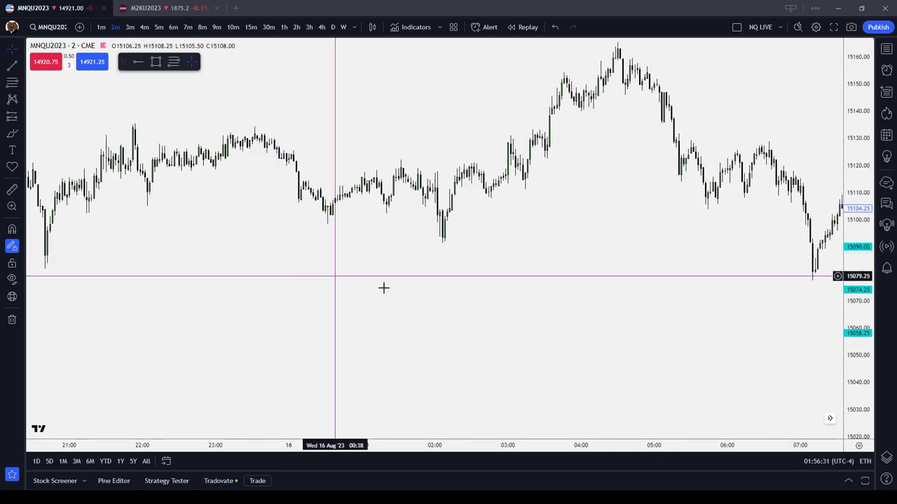
pyautogui.hscroll(5, 369, 307)
pyautogui.hscroll(8, 369, 307)
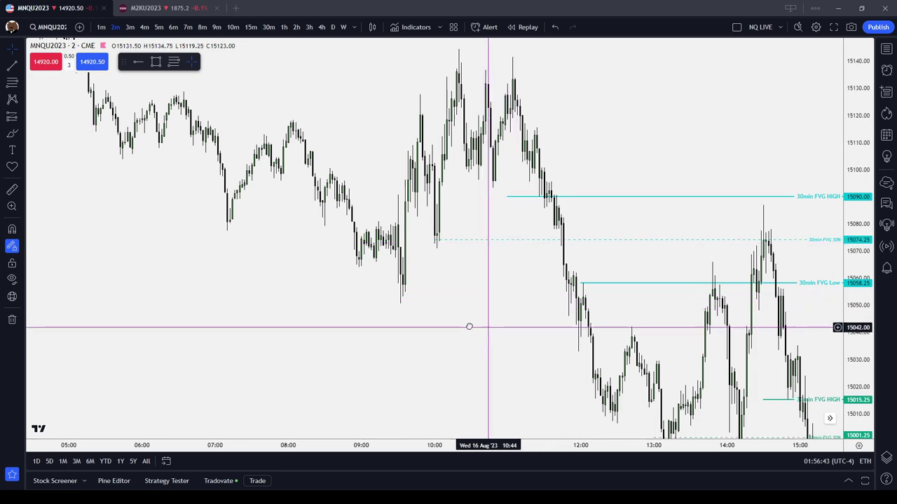
pyautogui.hscroll(5, 469, 324)
pyautogui.hscroll(10, 389, 277)
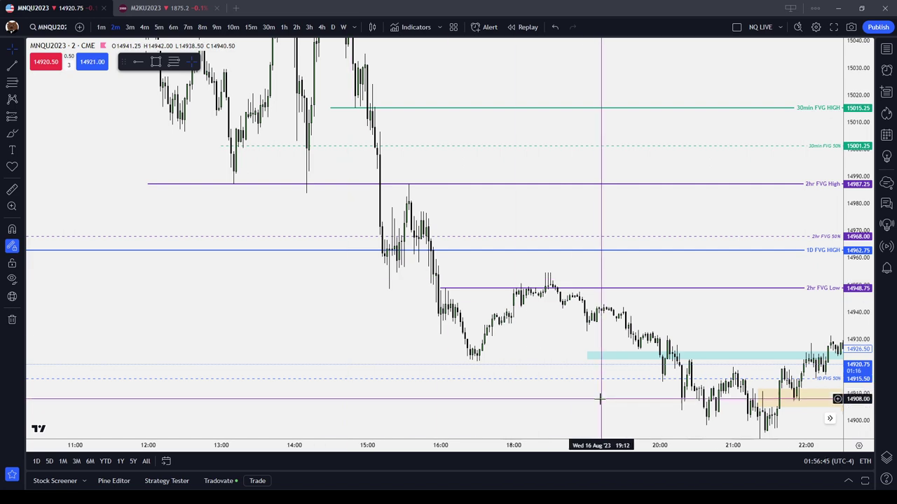
pyautogui.scroll(-5, 155, 324)
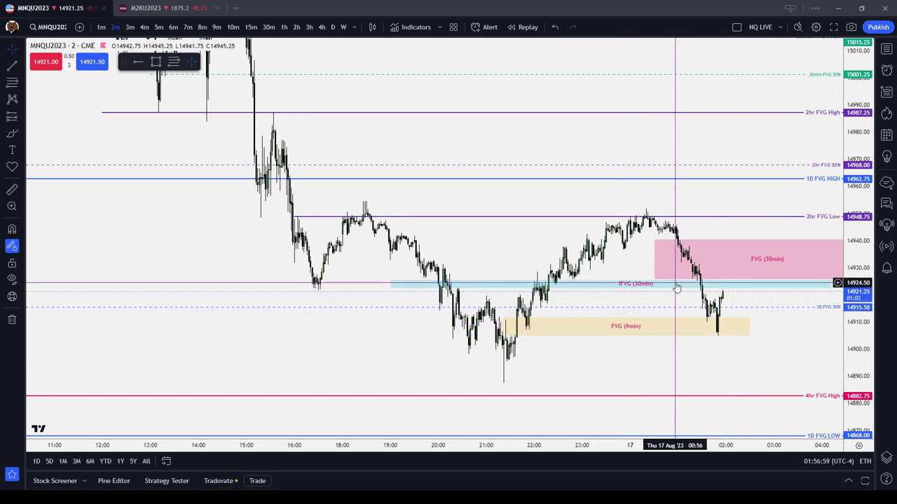
pyautogui.scroll(1, 690, 277)
pyautogui.moveTo(716, 243); pyautogui.dragTo(598, 231)
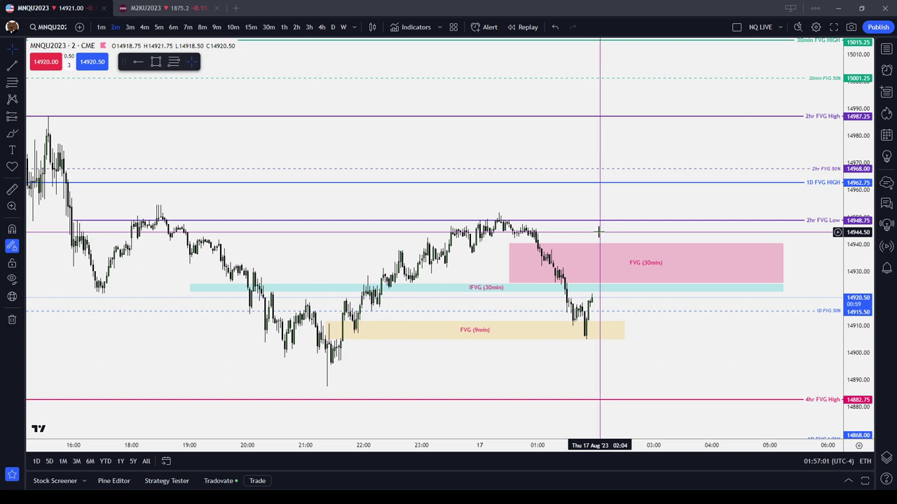